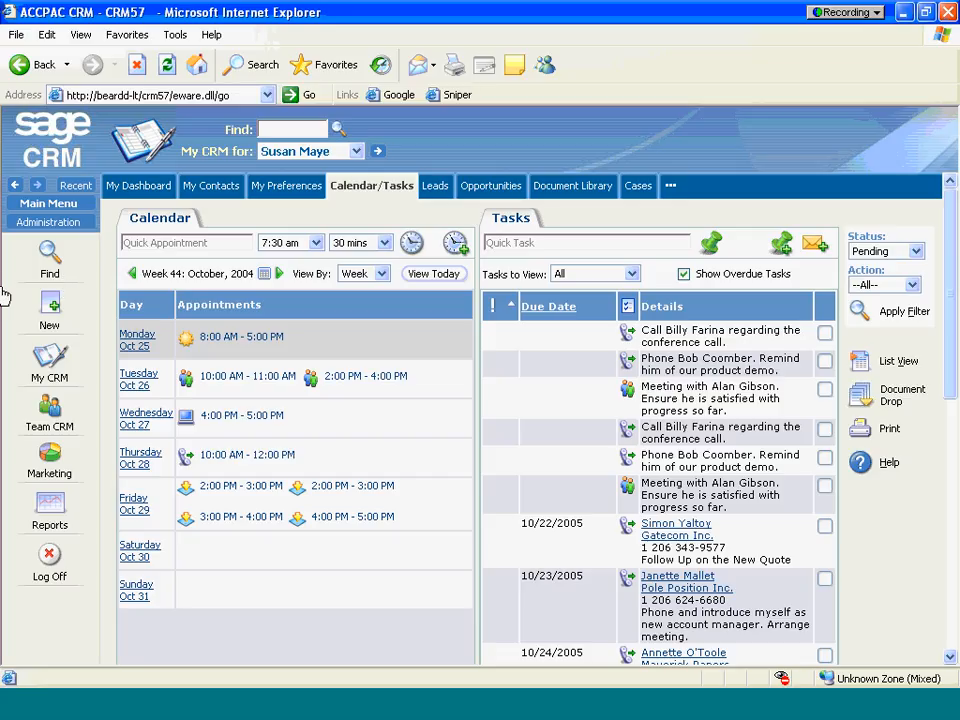
Start a new calendar appointment for the company Gatecom Inc. and select the third contact in its person list.
{"action": "mouse_move", "coordinate": [57, 306]}
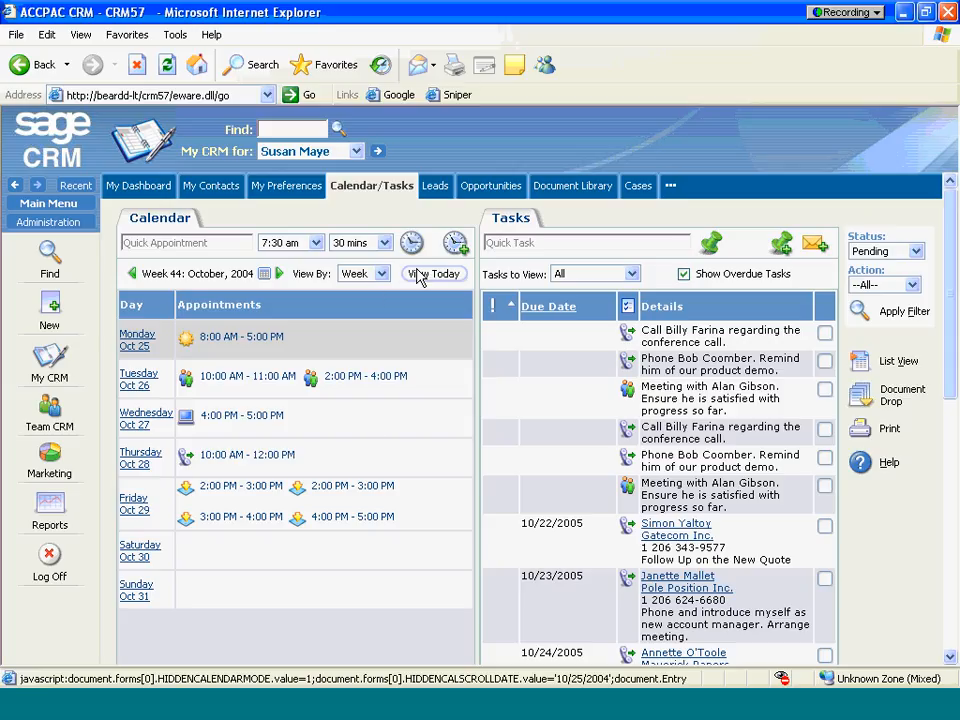
{"action": "left_click", "coordinate": [456, 242]}
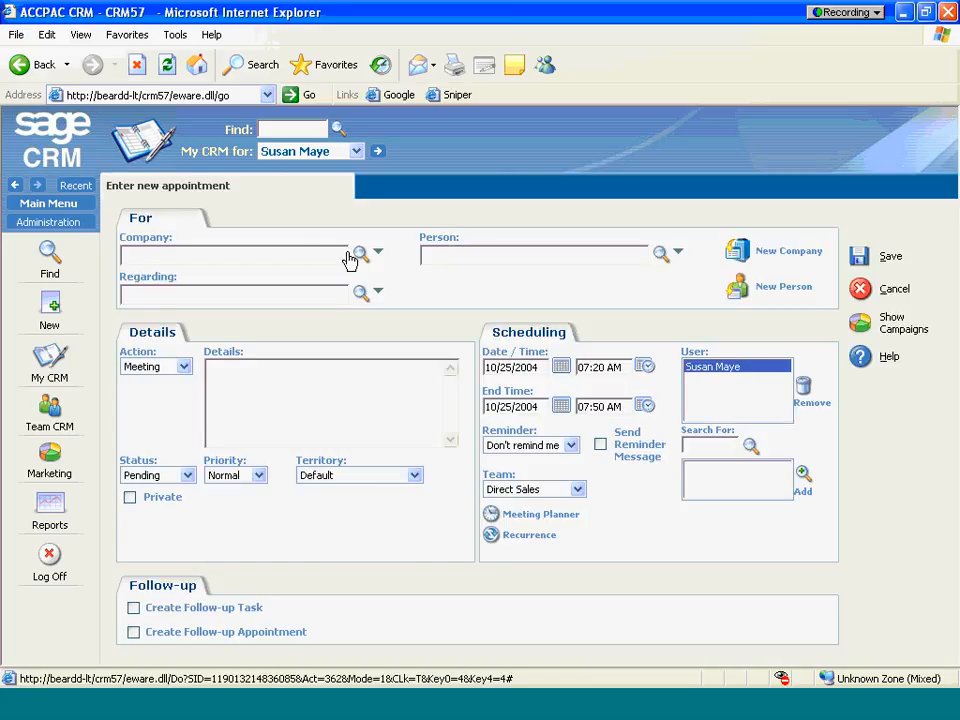
{"action": "left_click", "coordinate": [315, 252]}
{"action": "type", "text": "gate"}
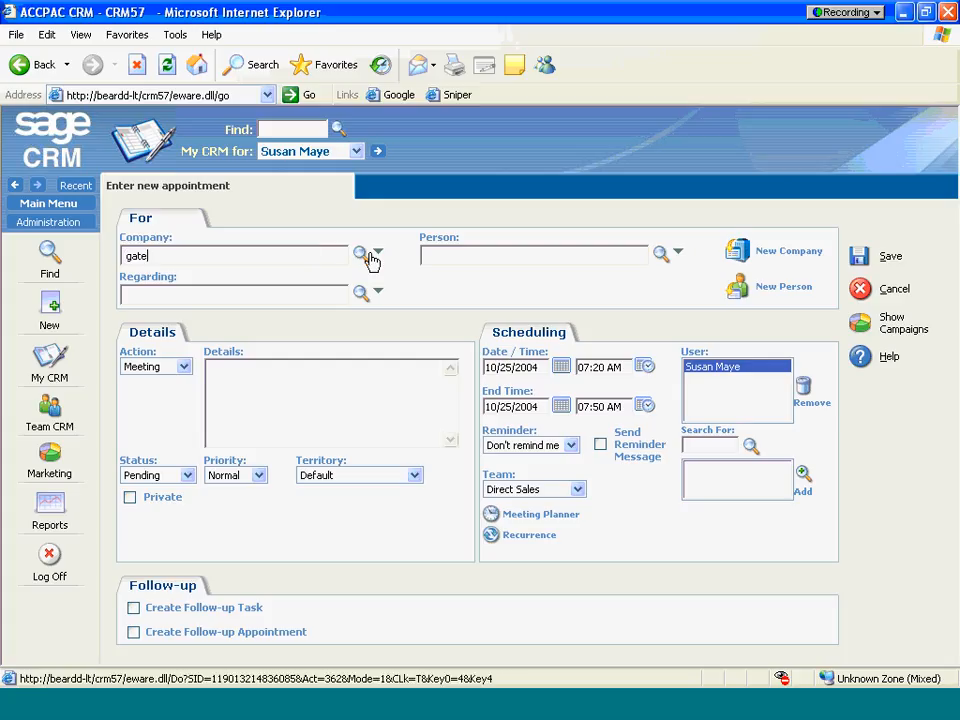
{"action": "left_click", "coordinate": [361, 256]}
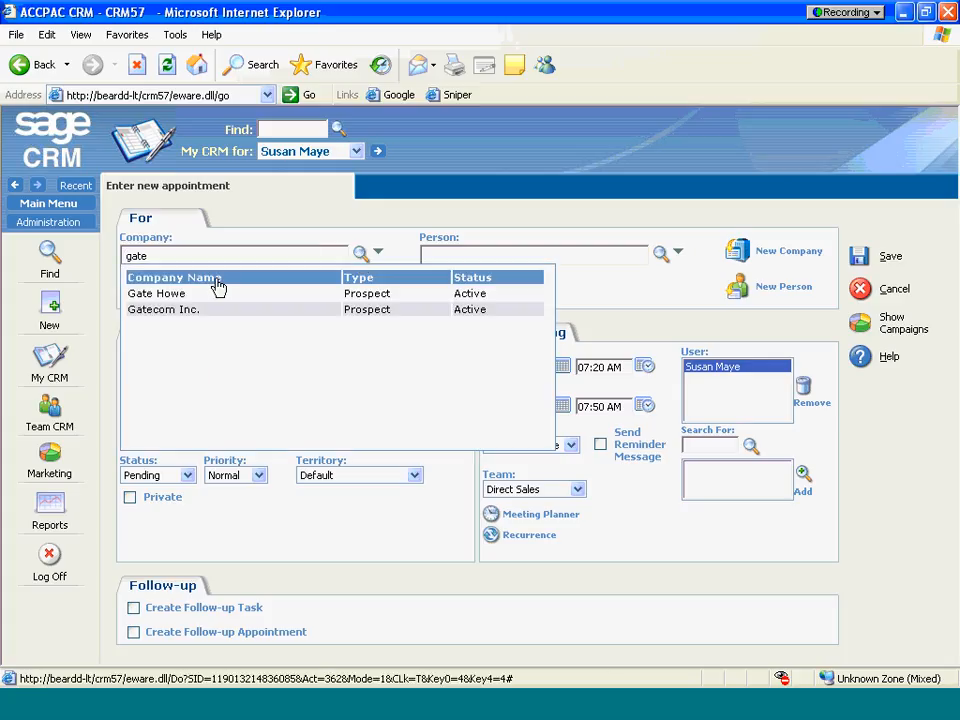
{"action": "left_click", "coordinate": [167, 317]}
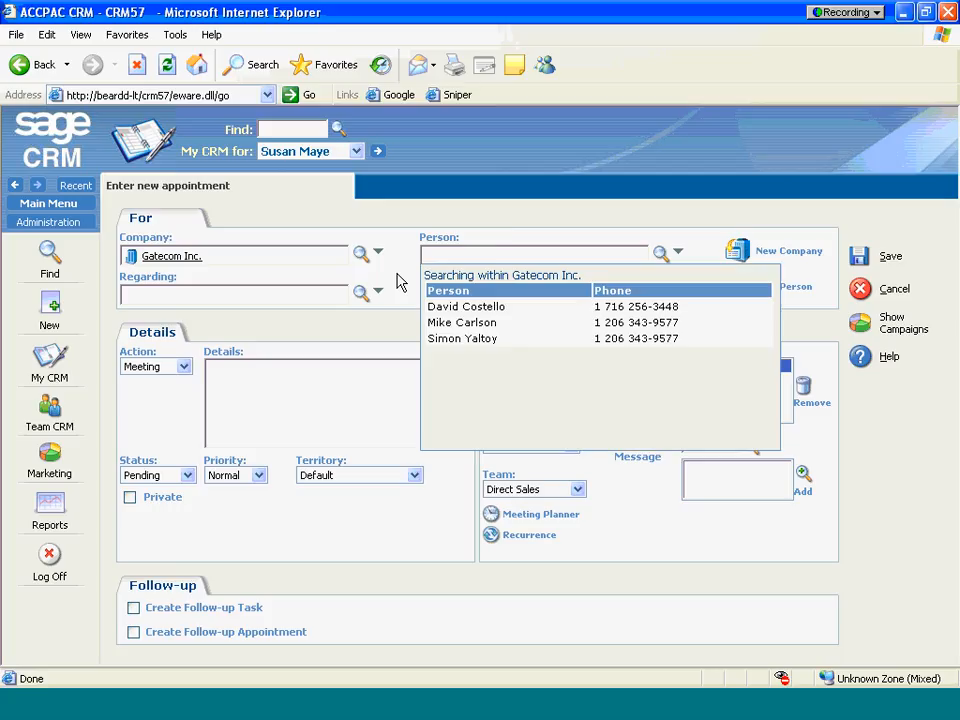
{"action": "left_click", "coordinate": [463, 340]}
Link the appointment to the Office Consumables Order opportunity, set its date to 10/26/2004 and save it.
{"action": "left_click", "coordinate": [376, 292]}
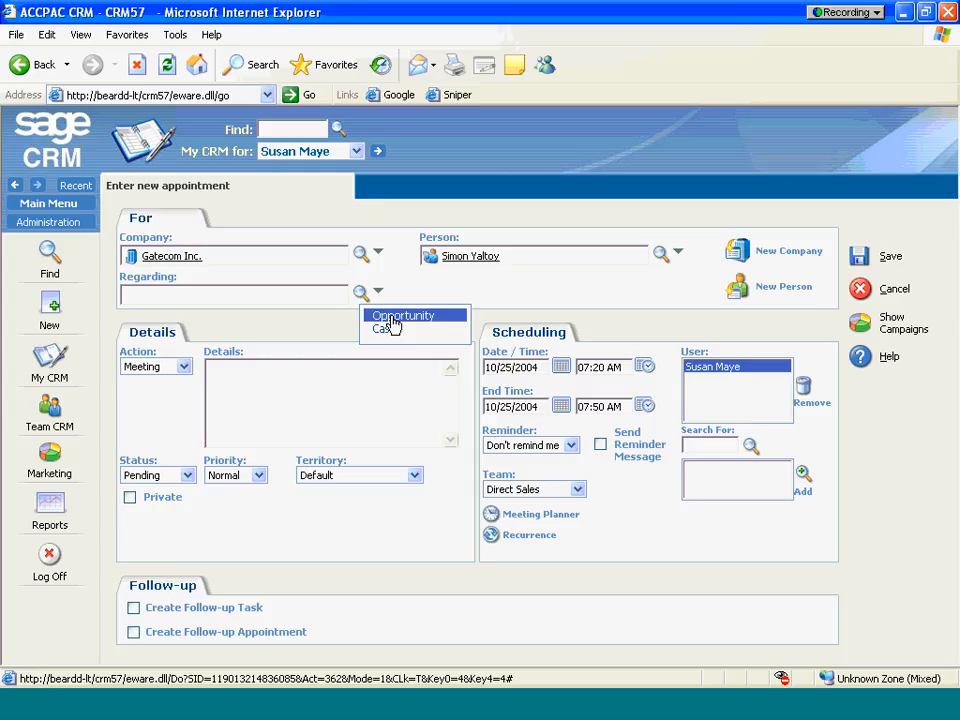
{"action": "left_click", "coordinate": [395, 317]}
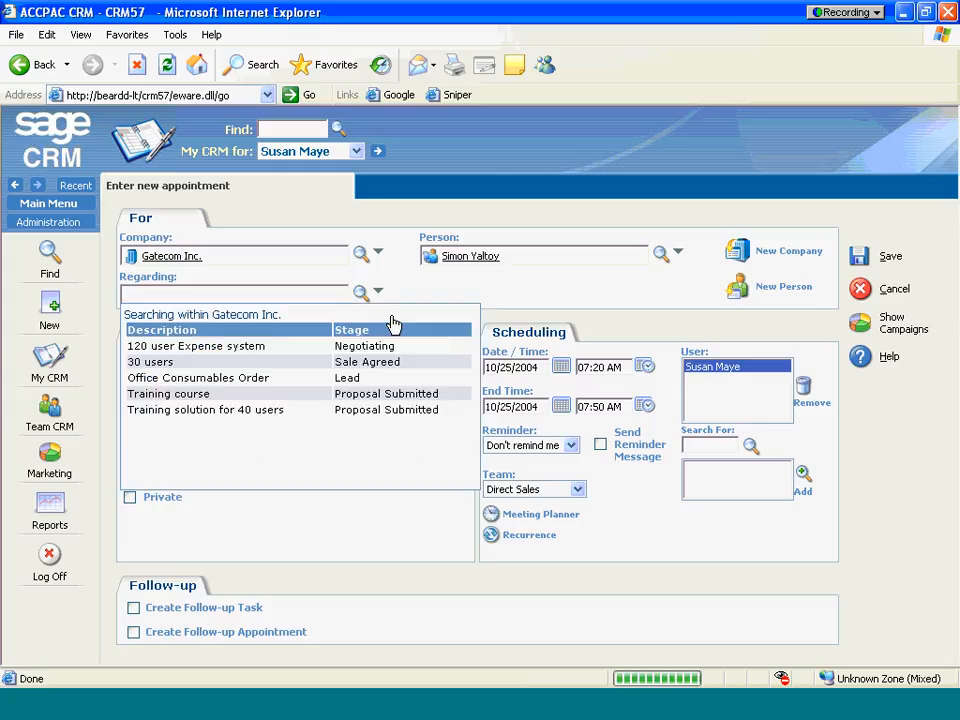
{"action": "left_click", "coordinate": [162, 382]}
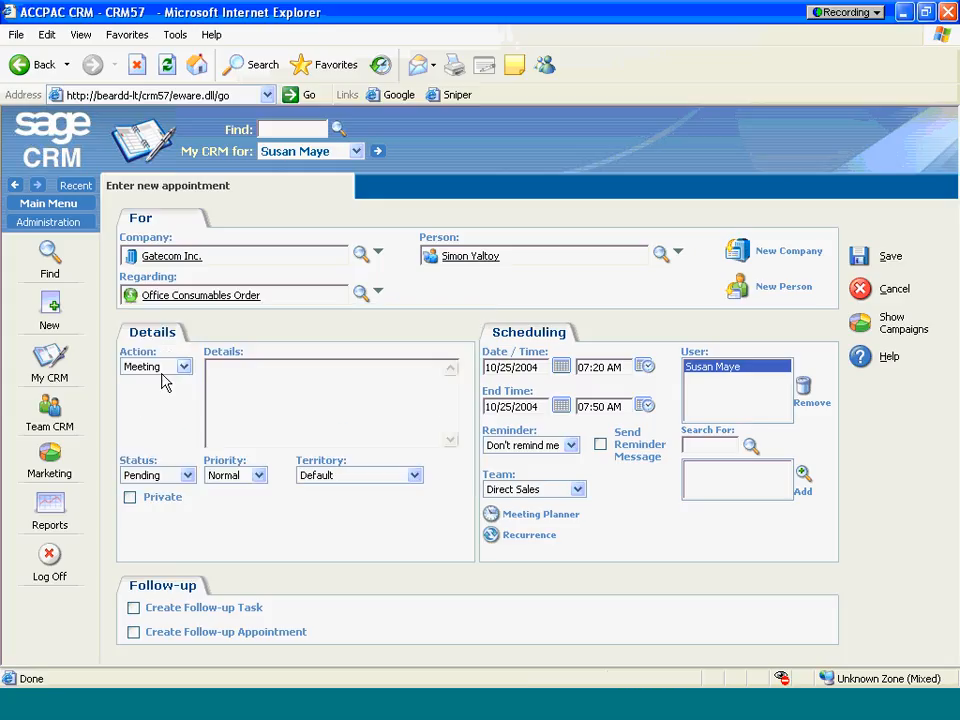
{"action": "left_click", "coordinate": [562, 369]}
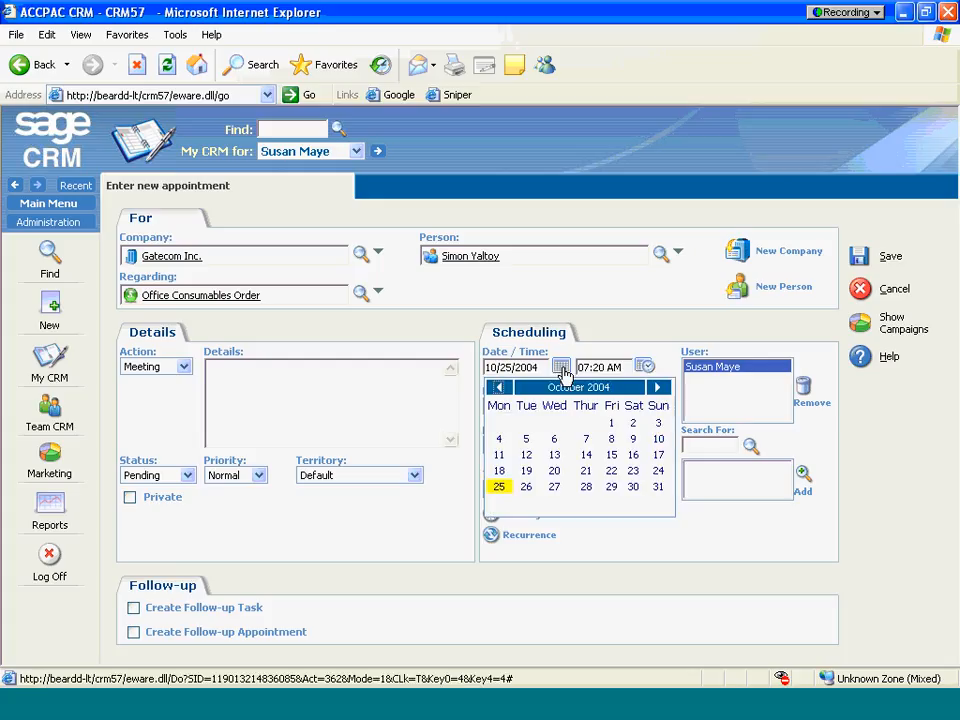
{"action": "left_click", "coordinate": [526, 487]}
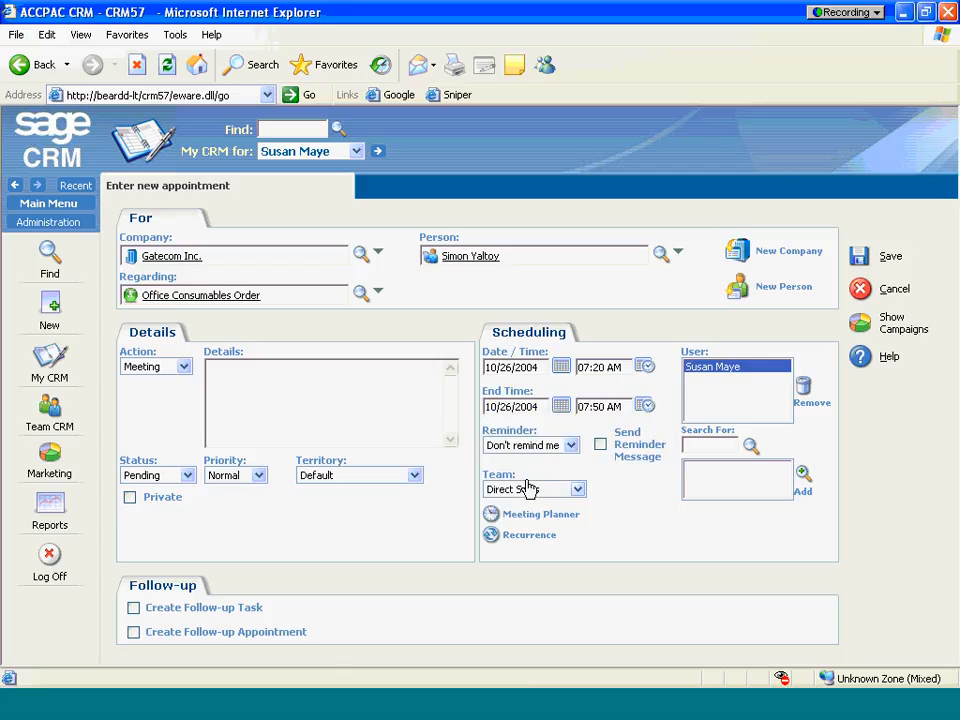
{"action": "left_click", "coordinate": [858, 260]}
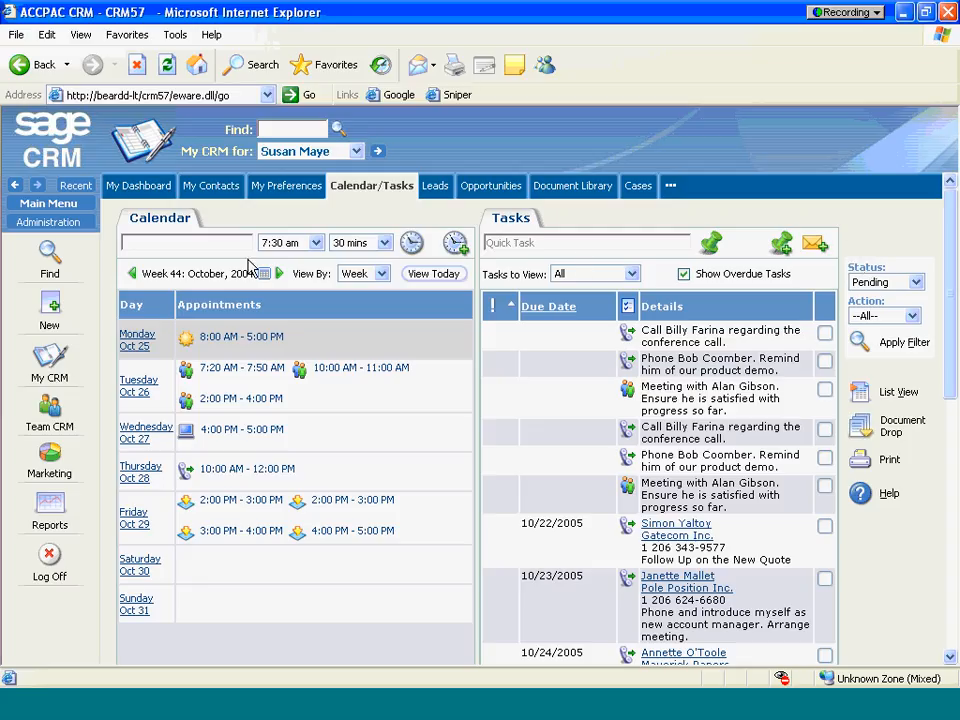
Open the Office Consumables Order opportunity from Gatecom Inc.'s company record.
{"action": "left_click", "coordinate": [77, 187]}
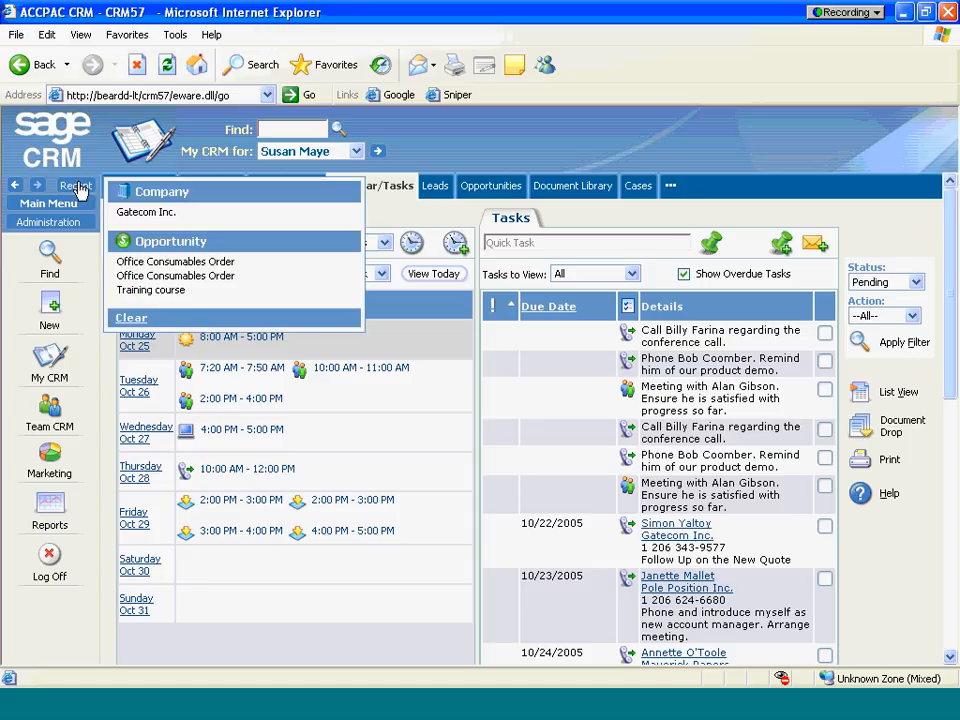
{"action": "left_click", "coordinate": [146, 212]}
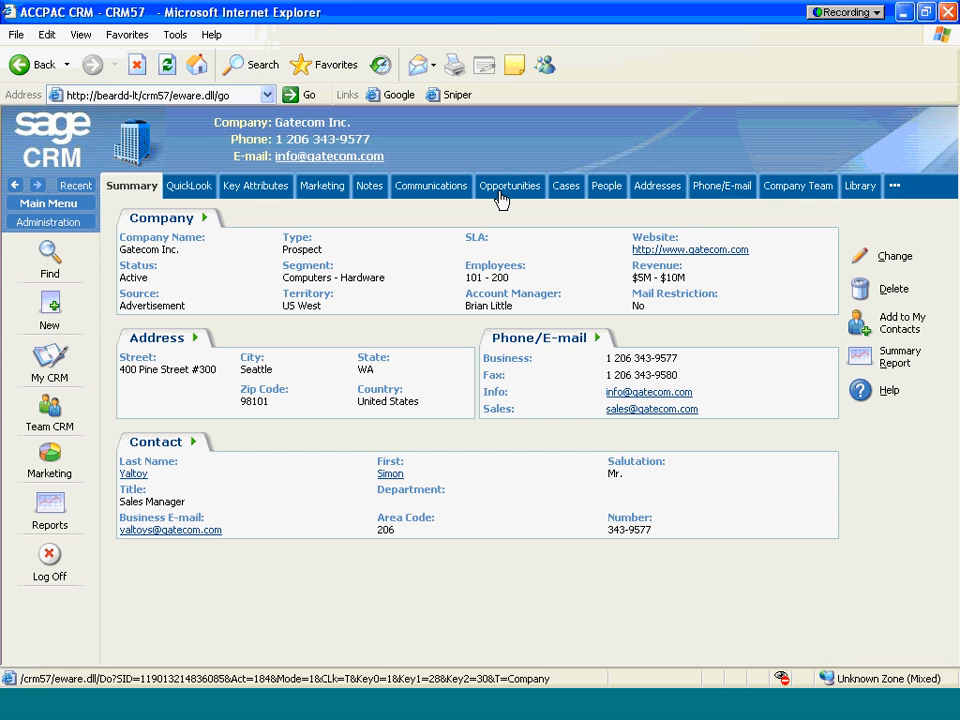
{"action": "left_click", "coordinate": [502, 198]}
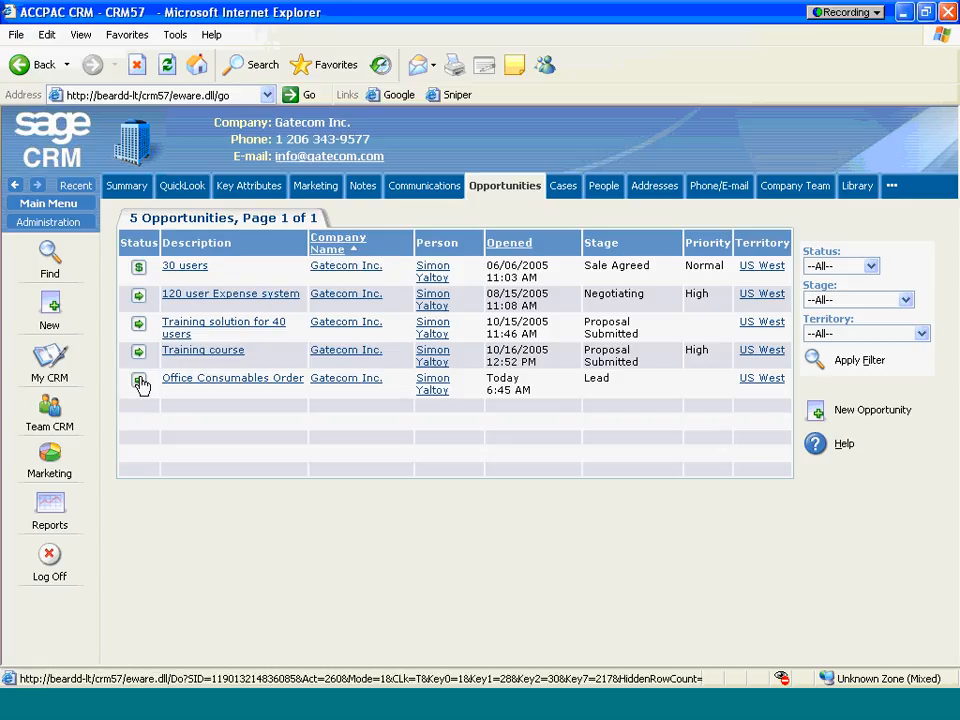
{"action": "left_click", "coordinate": [140, 384]}
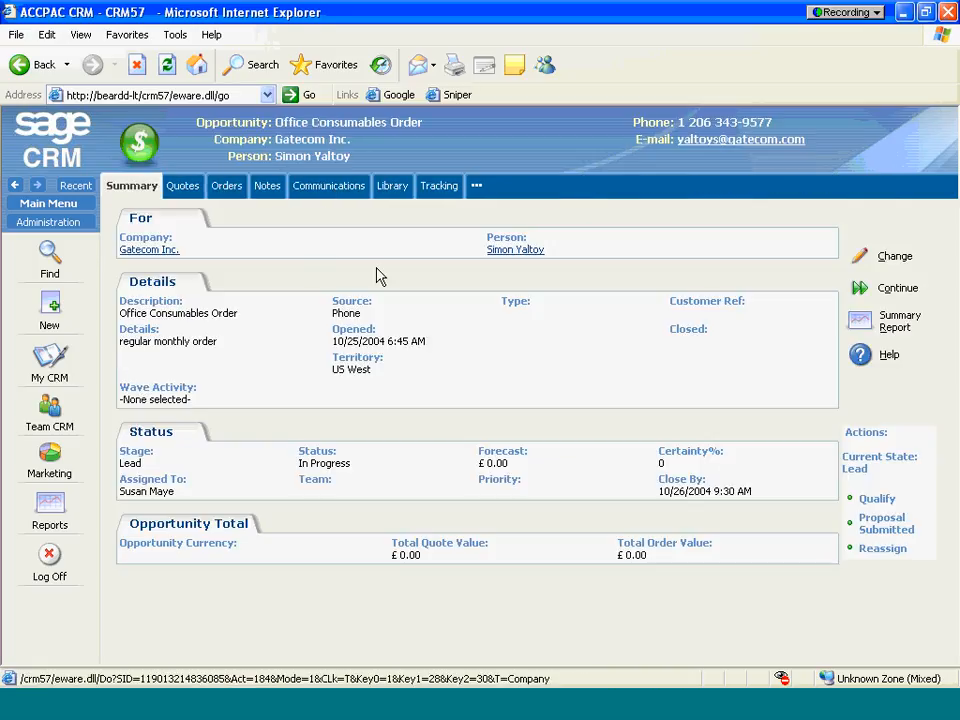
Create a new quote for the opportunity with the description "office consumables" and proceed to its line items.
{"action": "left_click", "coordinate": [193, 195]}
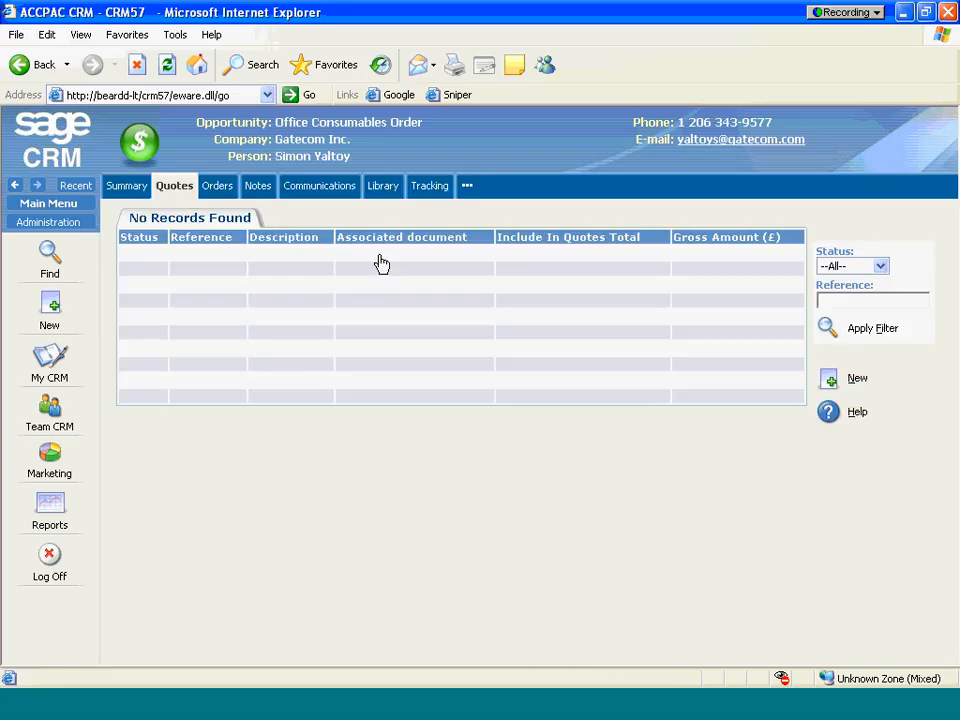
{"action": "left_click", "coordinate": [832, 378]}
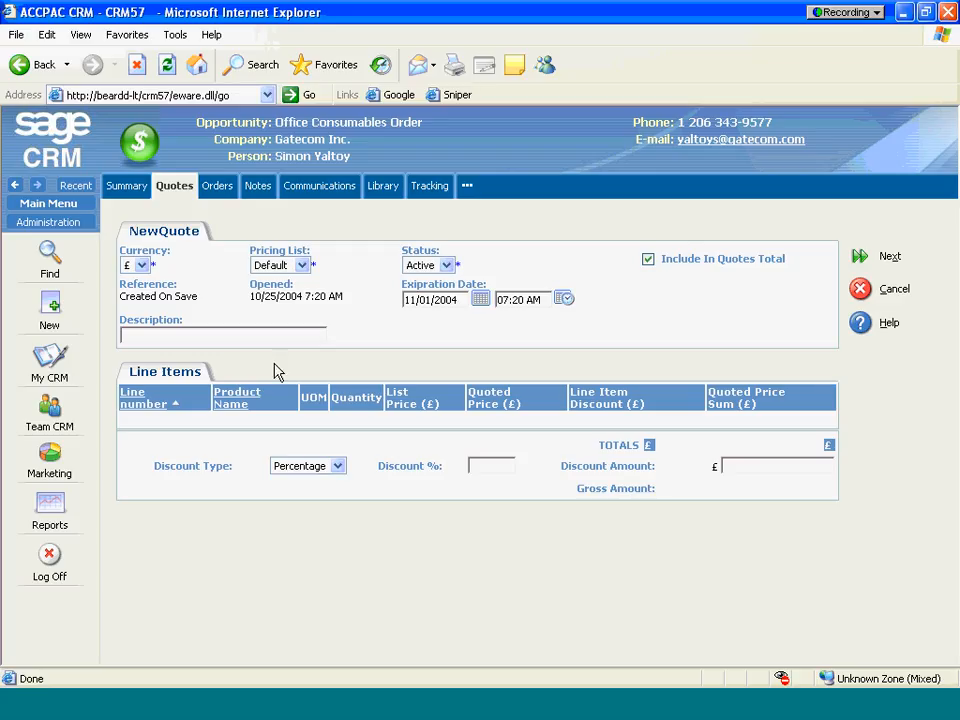
{"action": "type", "text": "office consuk"}
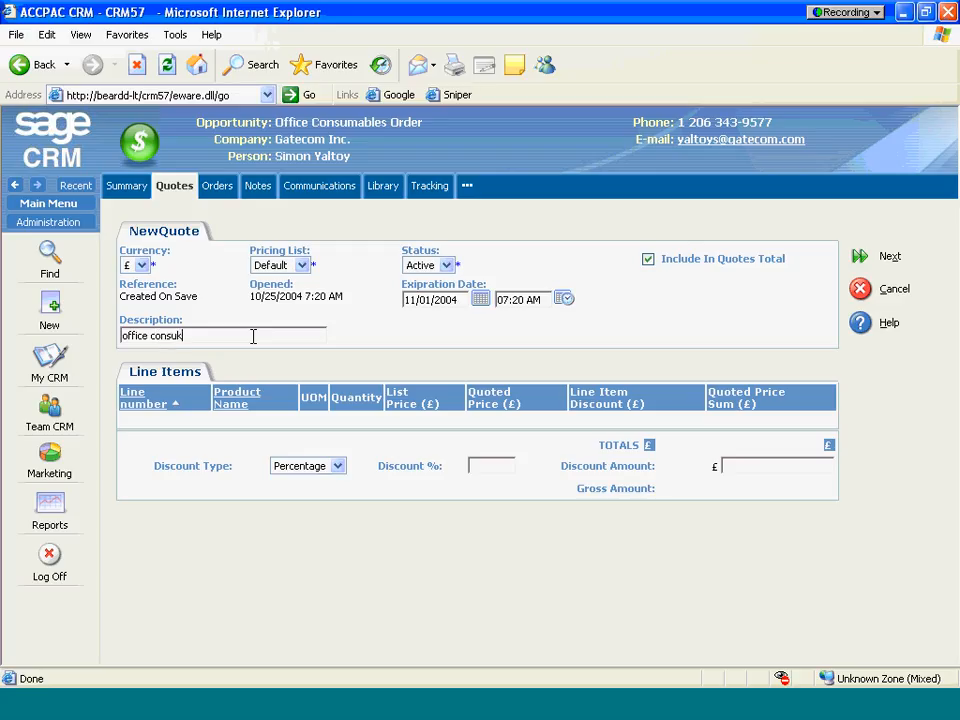
{"action": "key", "text": "BackSpace"}
{"action": "type", "text": "mables"}
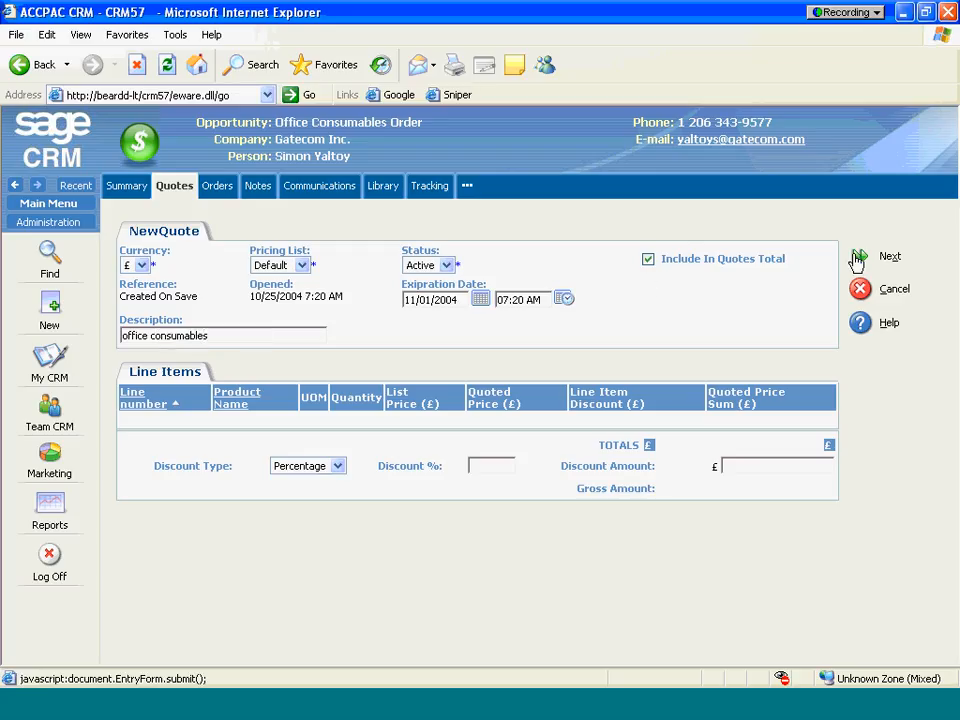
{"action": "left_click", "coordinate": [858, 259]}
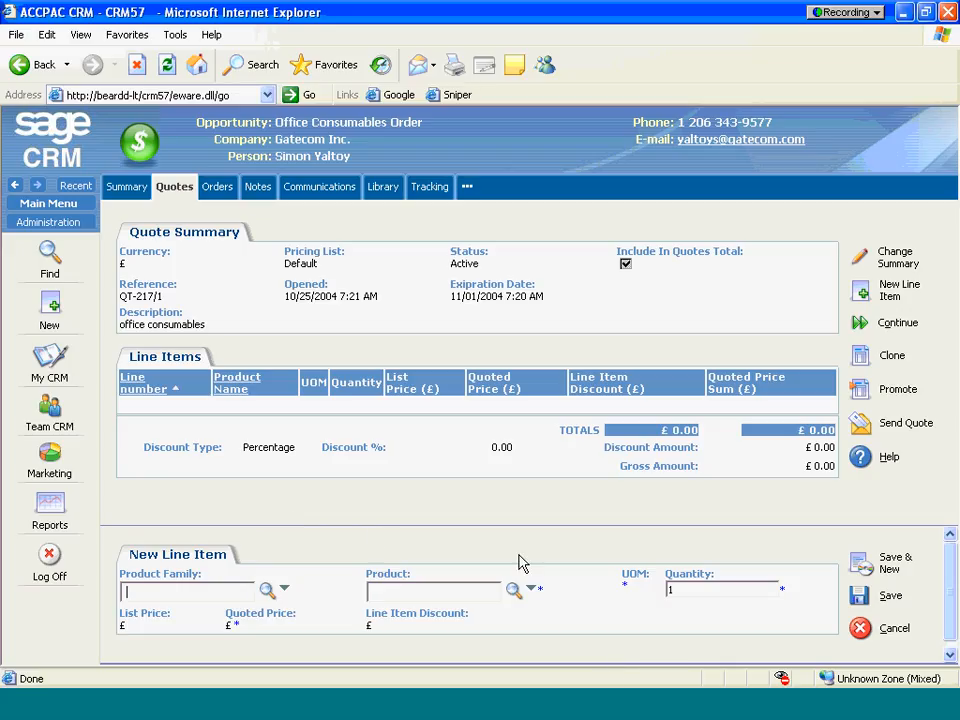
Add a line item from the OfficeConsumables family for 13W Mini Fluorescent Bulb, unit Dozen, quantity 2, and save it.
{"action": "left_click", "coordinate": [265, 595]}
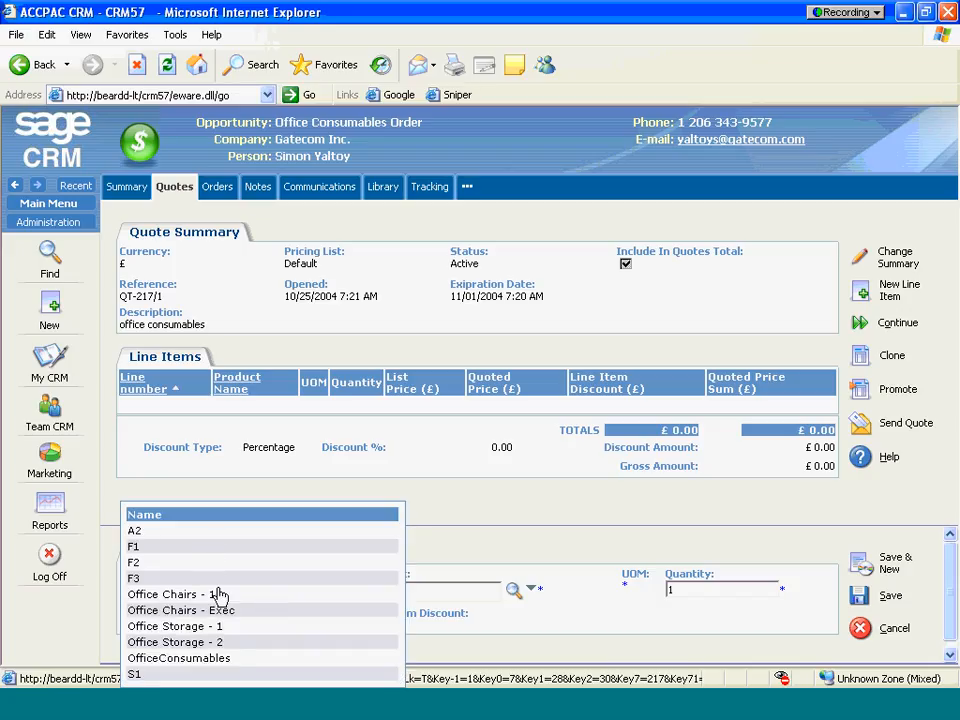
{"action": "left_click", "coordinate": [214, 662]}
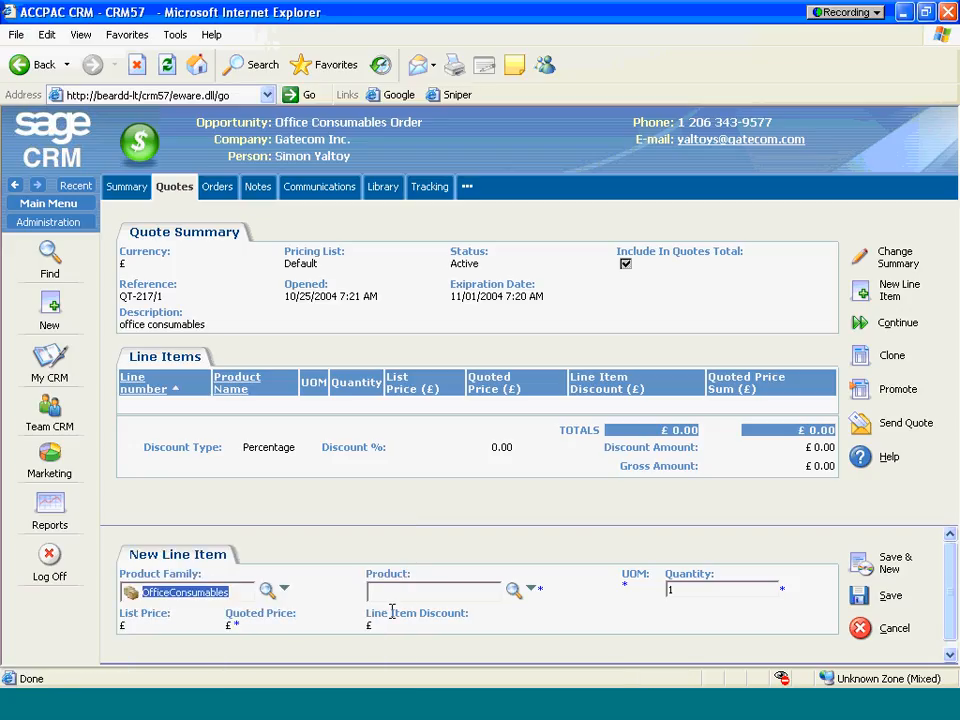
{"action": "left_click", "coordinate": [511, 594]}
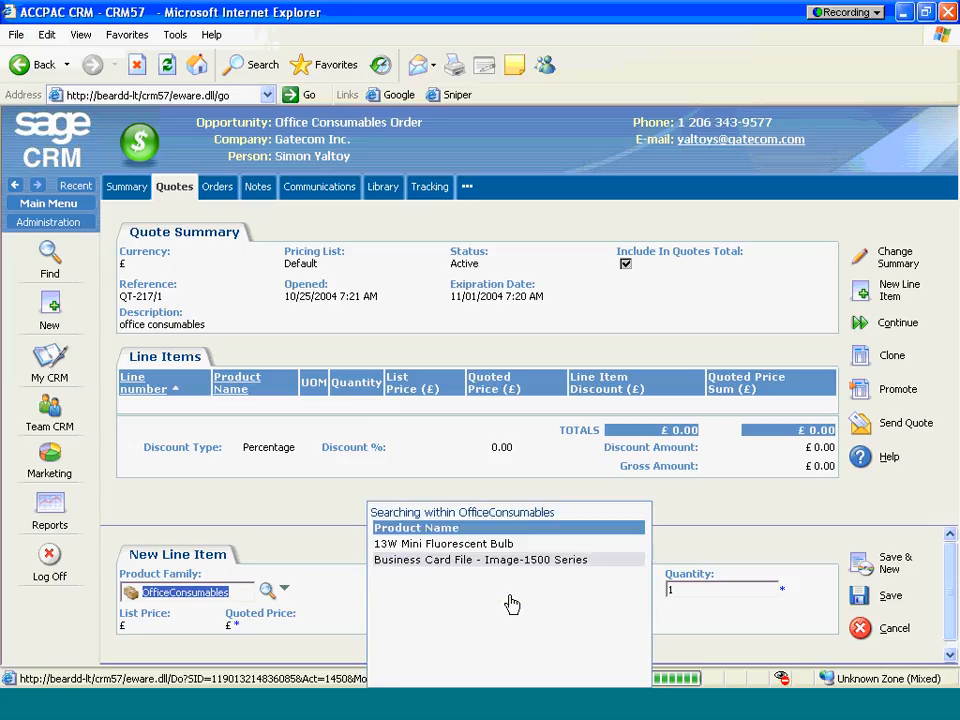
{"action": "left_click", "coordinate": [445, 544]}
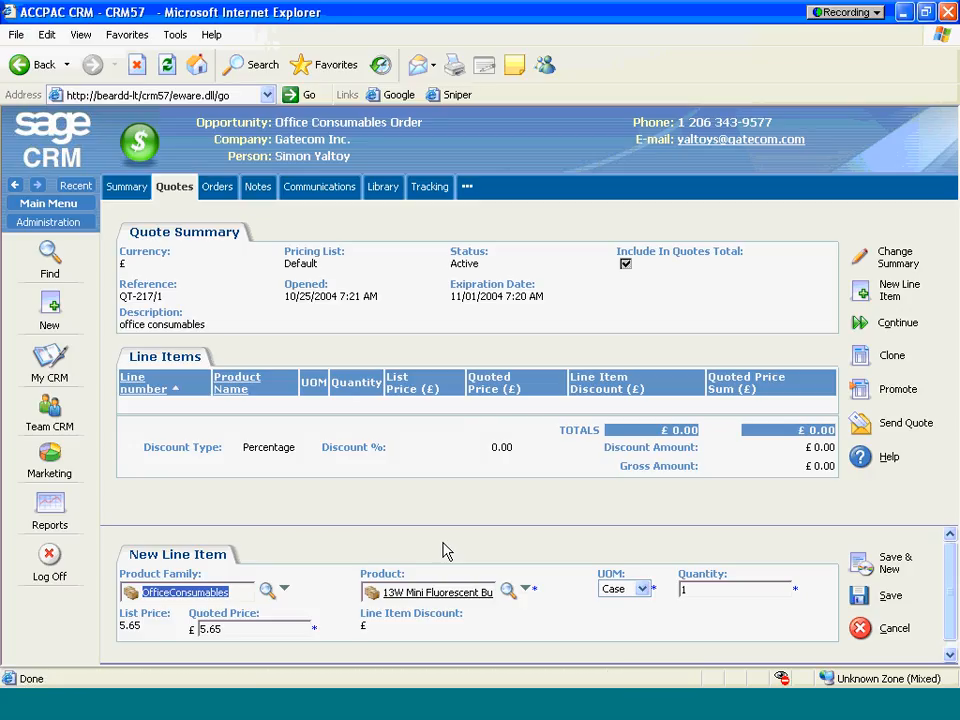
{"action": "left_click", "coordinate": [643, 589]}
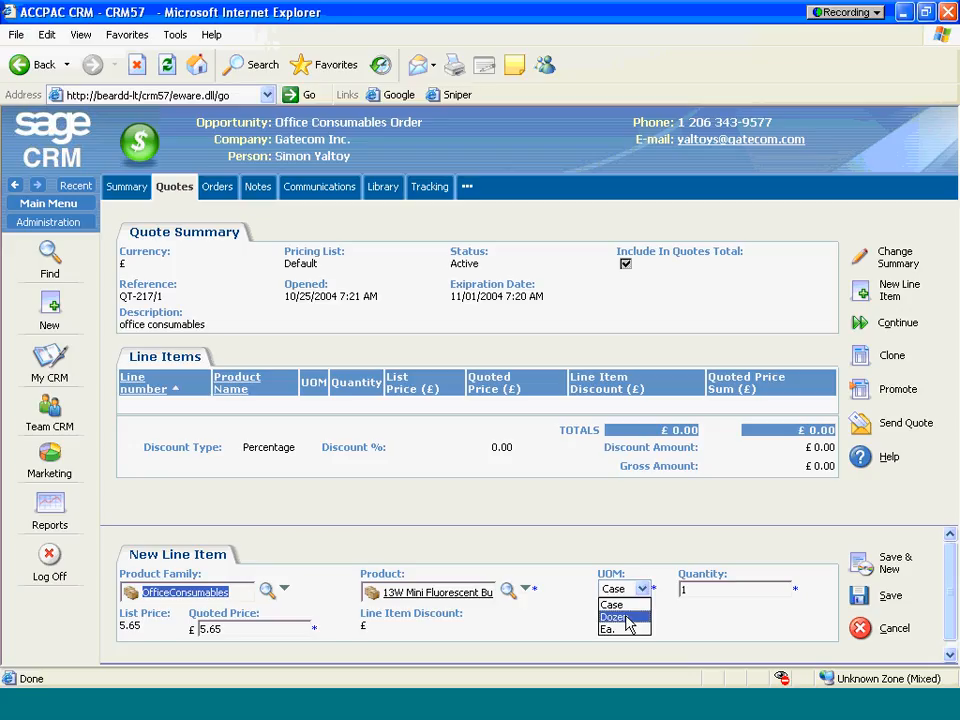
{"action": "left_click", "coordinate": [628, 617]}
{"action": "double_click", "coordinate": [689, 590]}
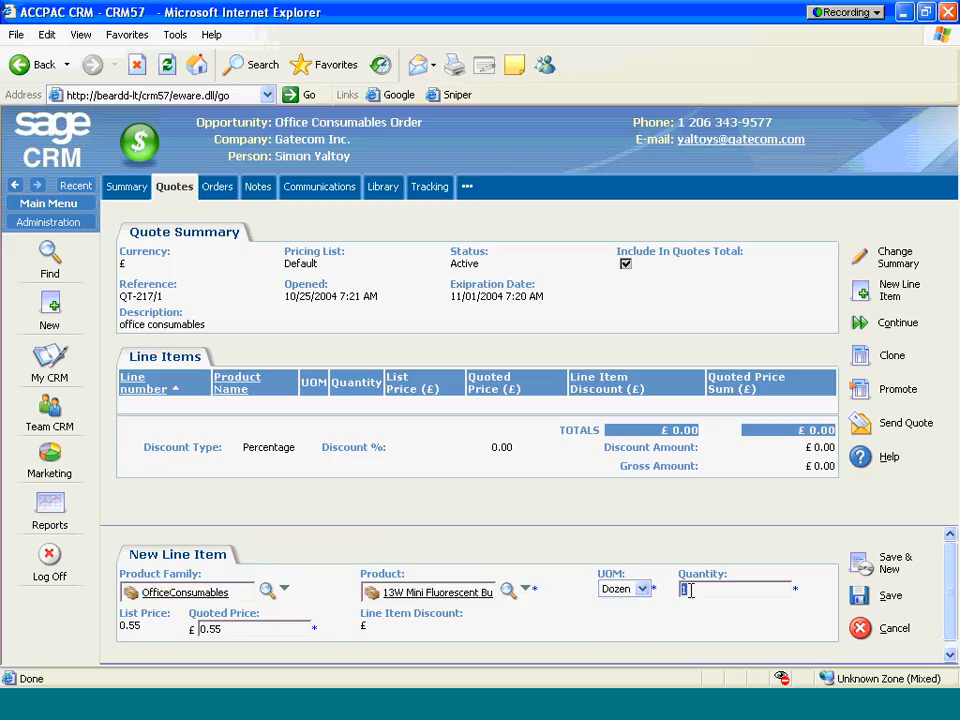
{"action": "type", "text": "2"}
{"action": "left_click", "coordinate": [856, 595]}
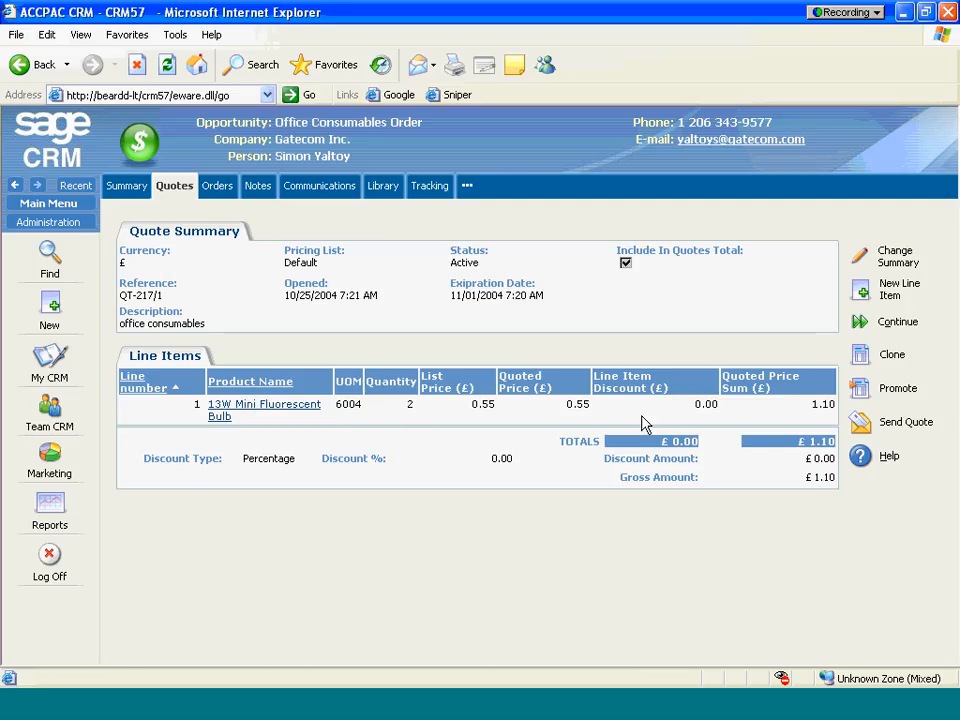
Add a second OfficeConsumables line item for Business Card File - Image-1500 Series, unit Ea., quantity 2, and save it.
{"action": "left_click", "coordinate": [862, 291]}
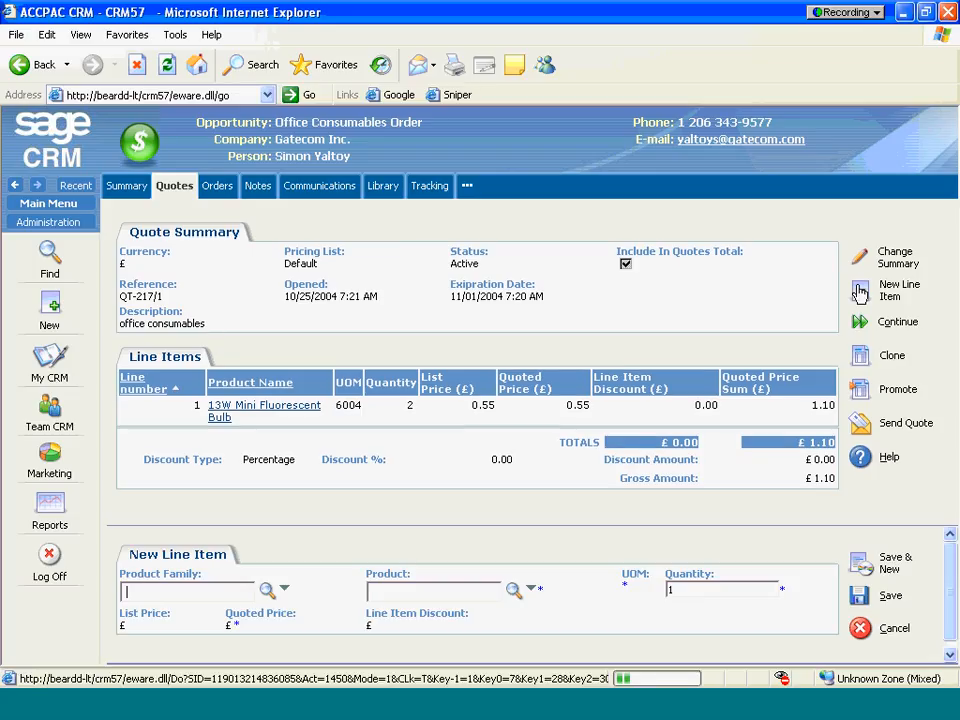
{"action": "left_click", "coordinate": [268, 590]}
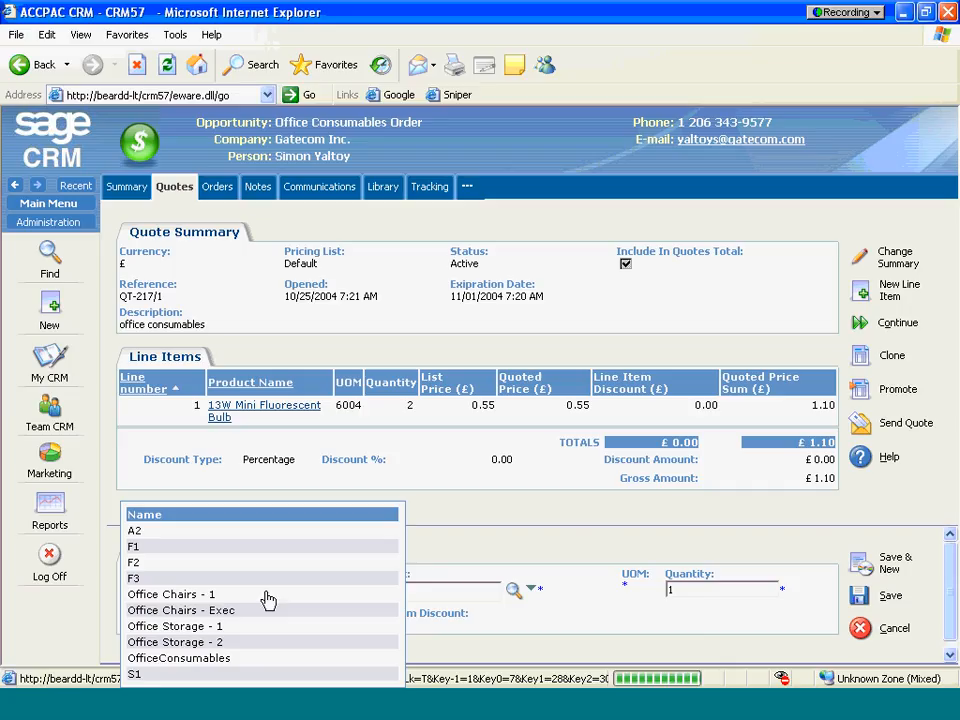
{"action": "left_click", "coordinate": [182, 658]}
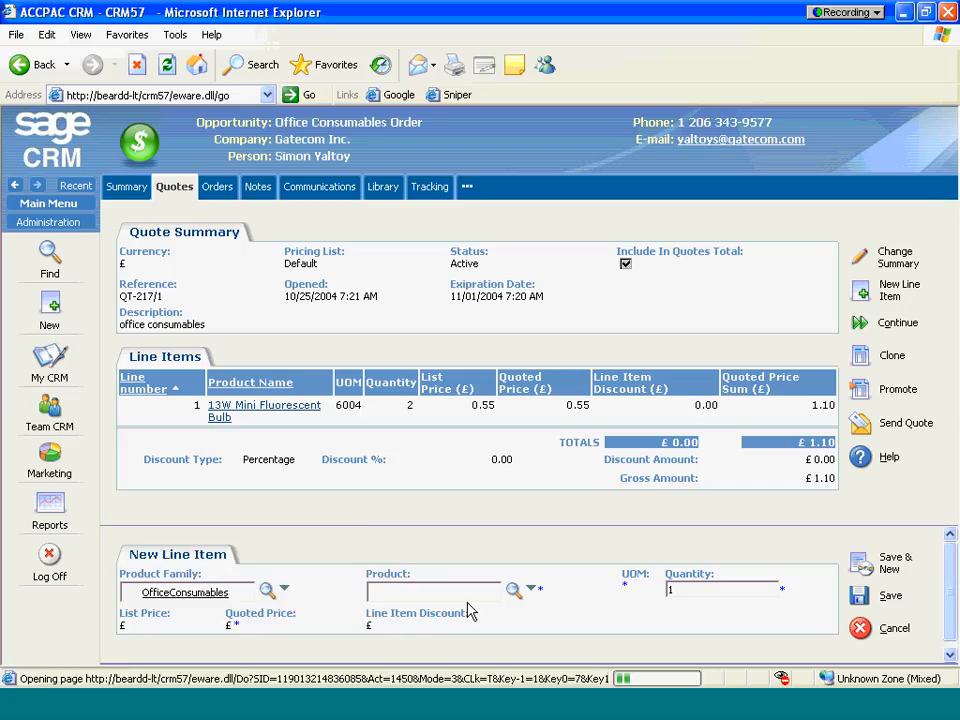
{"action": "left_click", "coordinate": [511, 591]}
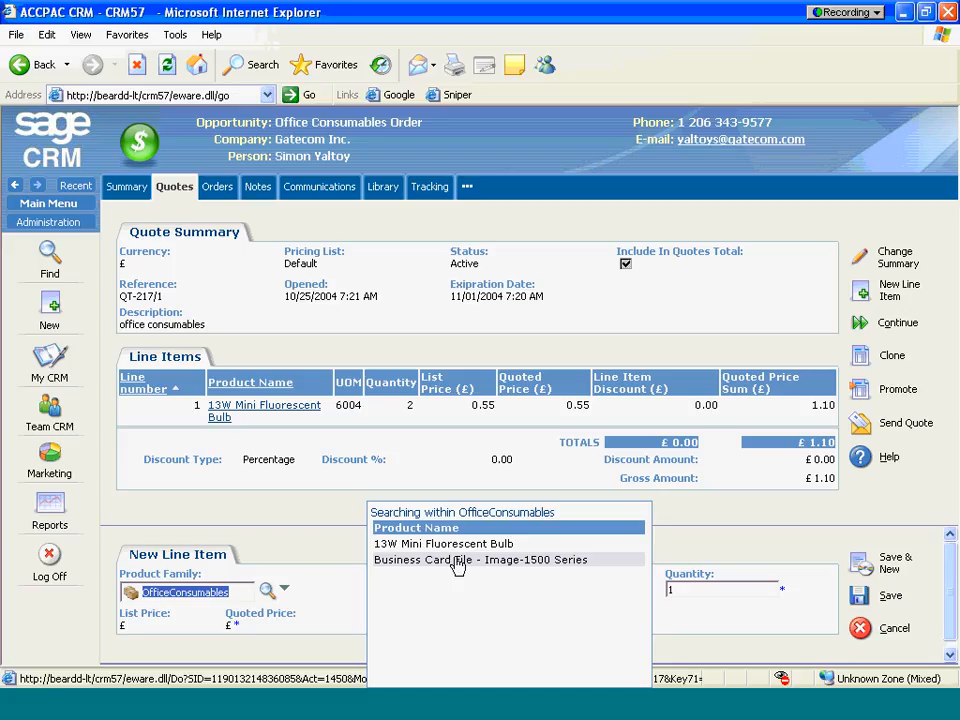
{"action": "left_click", "coordinate": [455, 561]}
{"action": "left_click", "coordinate": [612, 590]}
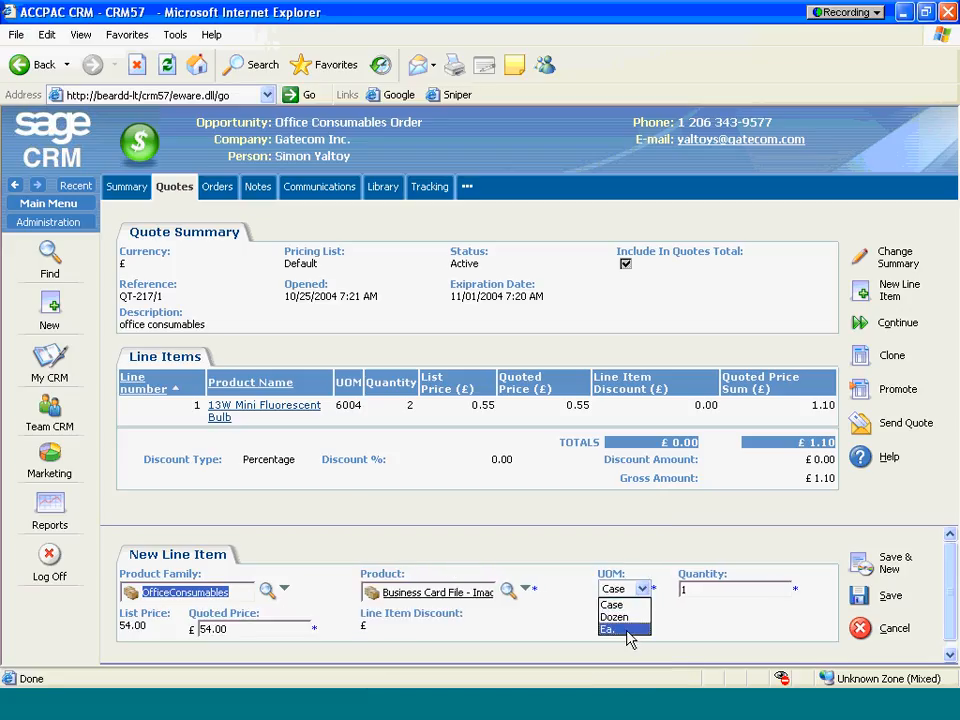
{"action": "left_click", "coordinate": [630, 630]}
{"action": "key", "text": "Tab"}
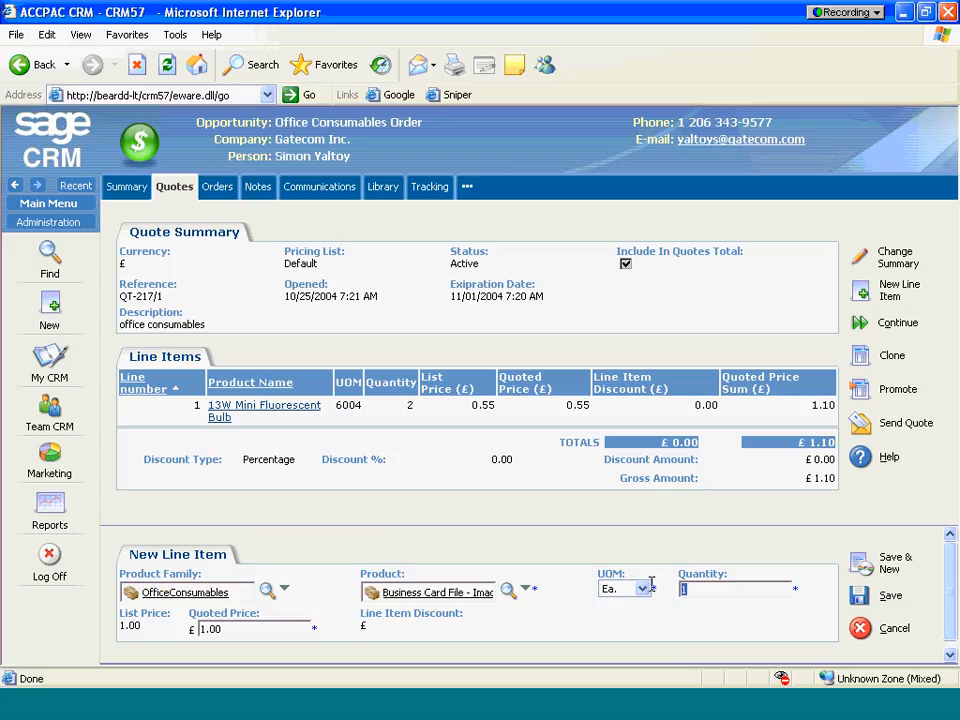
{"action": "type", "text": "2"}
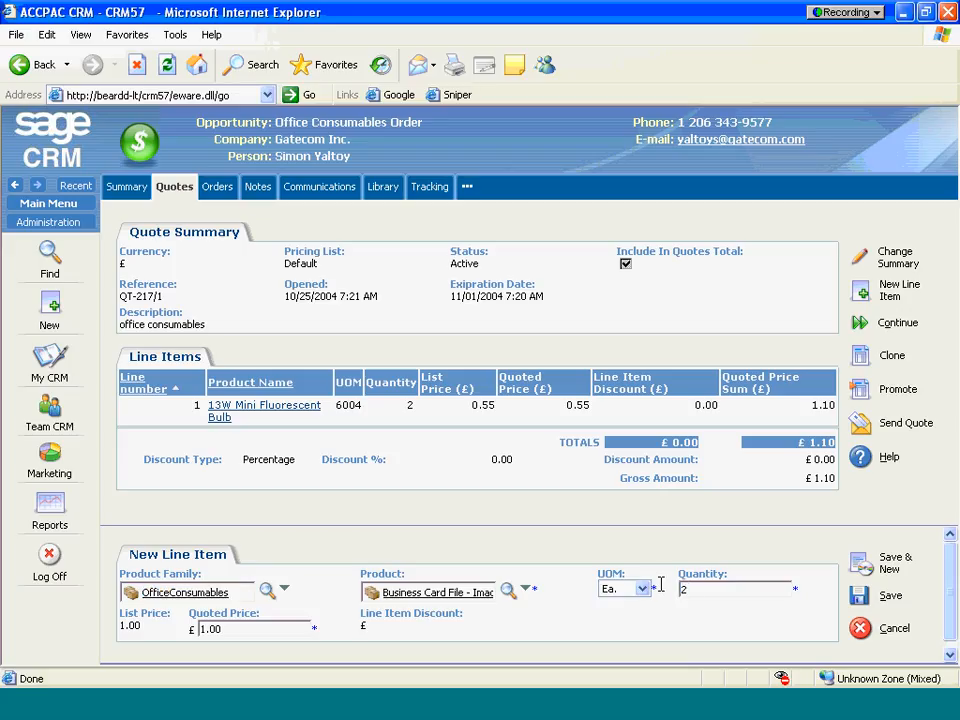
{"action": "left_click", "coordinate": [857, 598]}
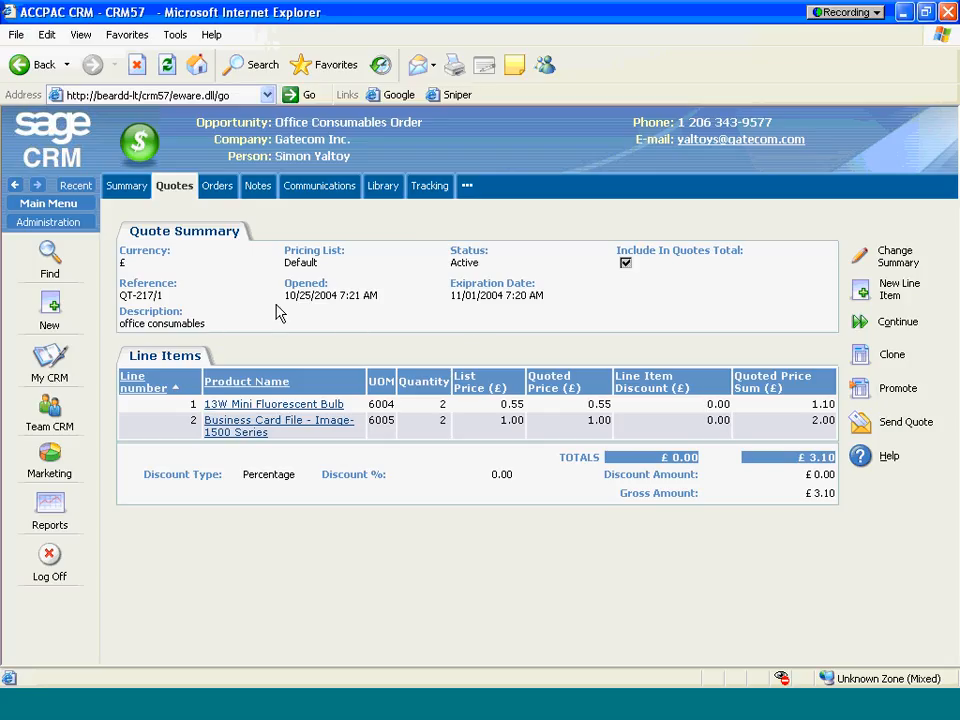
Open the product list under Data Management in the administration area.
{"action": "left_click", "coordinate": [49, 222]}
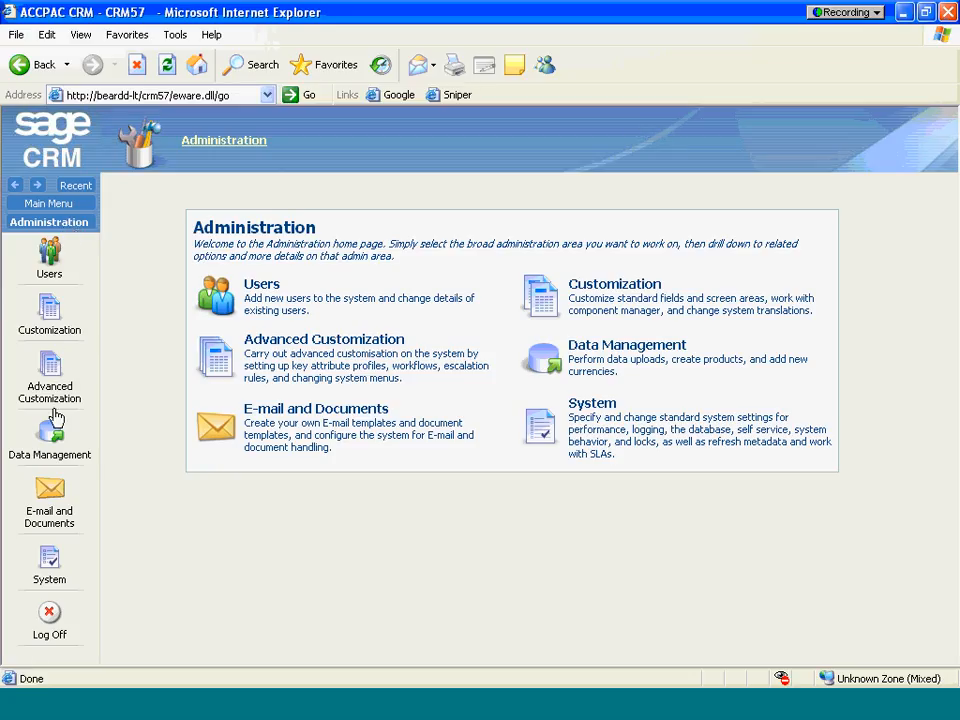
{"action": "right_click", "coordinate": [52, 260]}
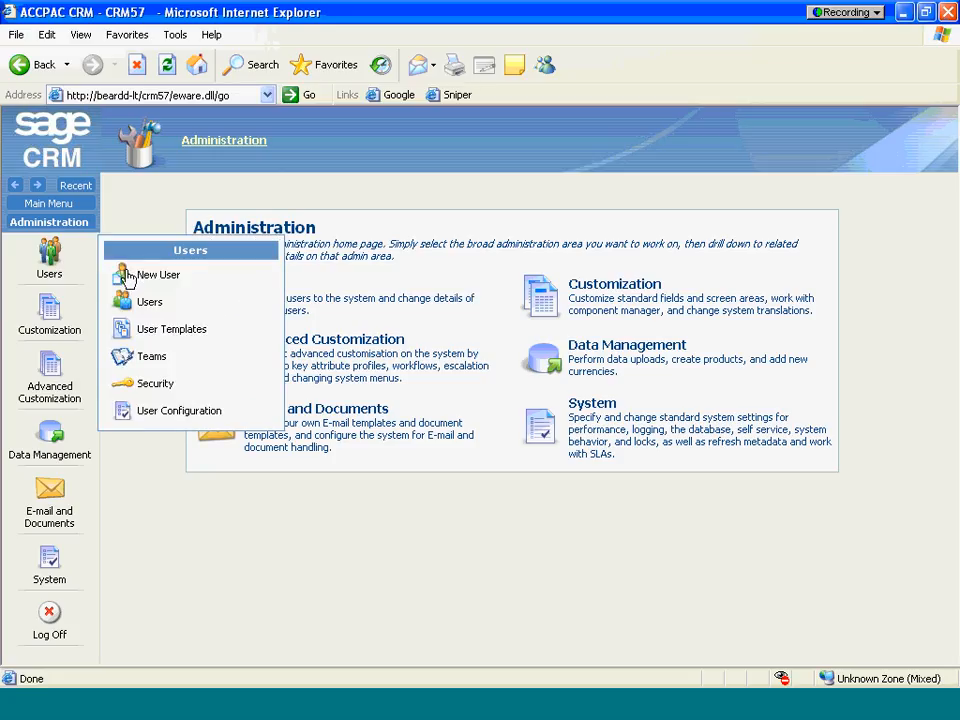
{"action": "right_click", "coordinate": [47, 313]}
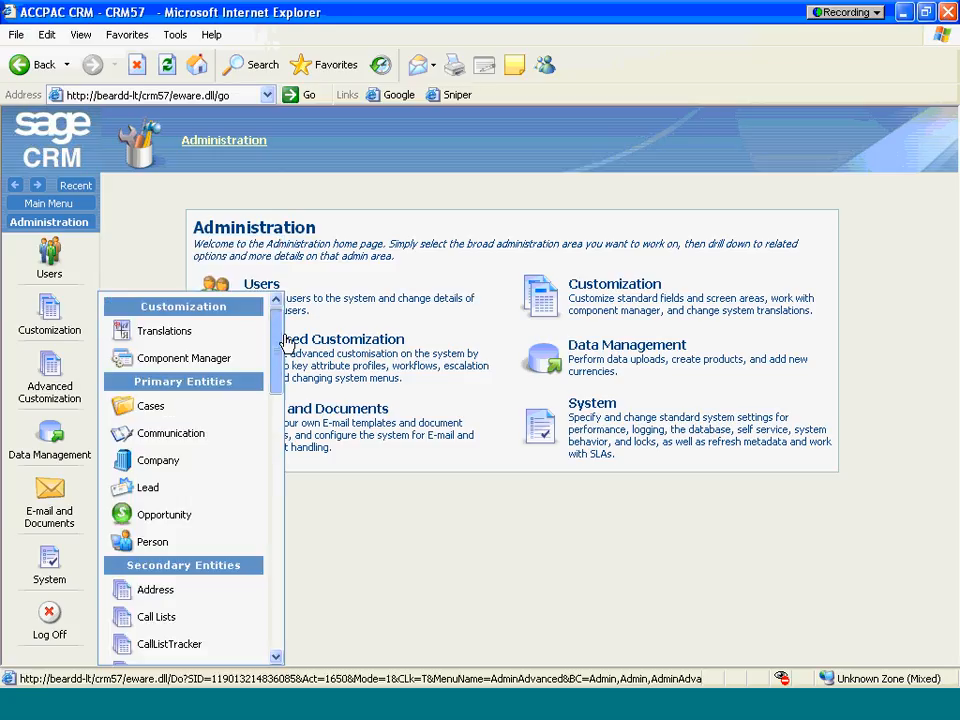
{"action": "left_click_drag", "start_coordinate": [276, 345], "coordinate": [277, 375]}
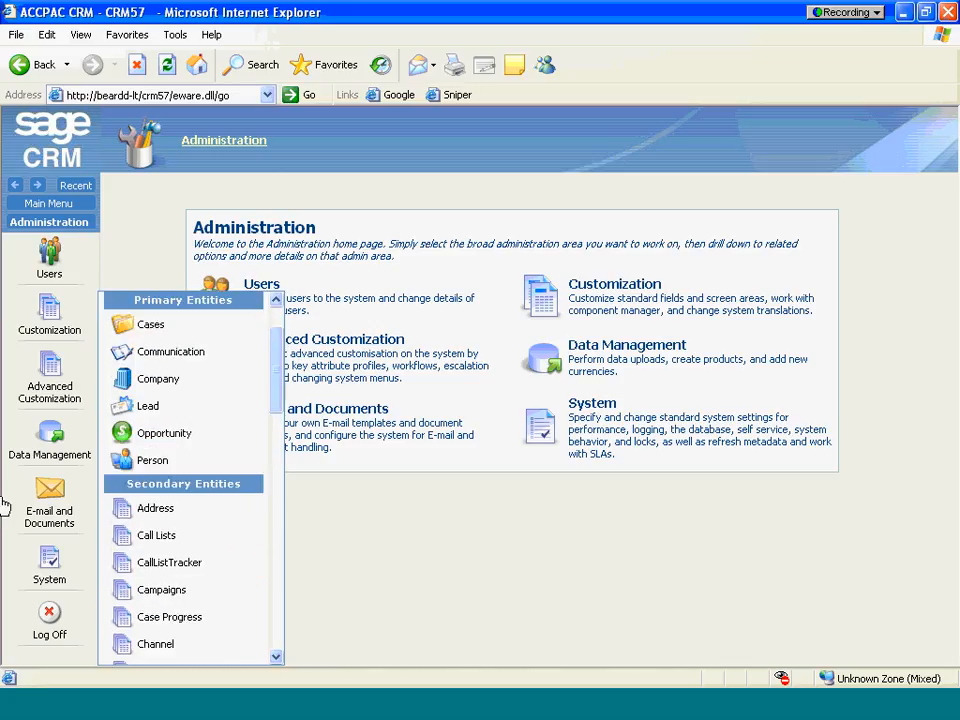
{"action": "mouse_move", "coordinate": [50, 443]}
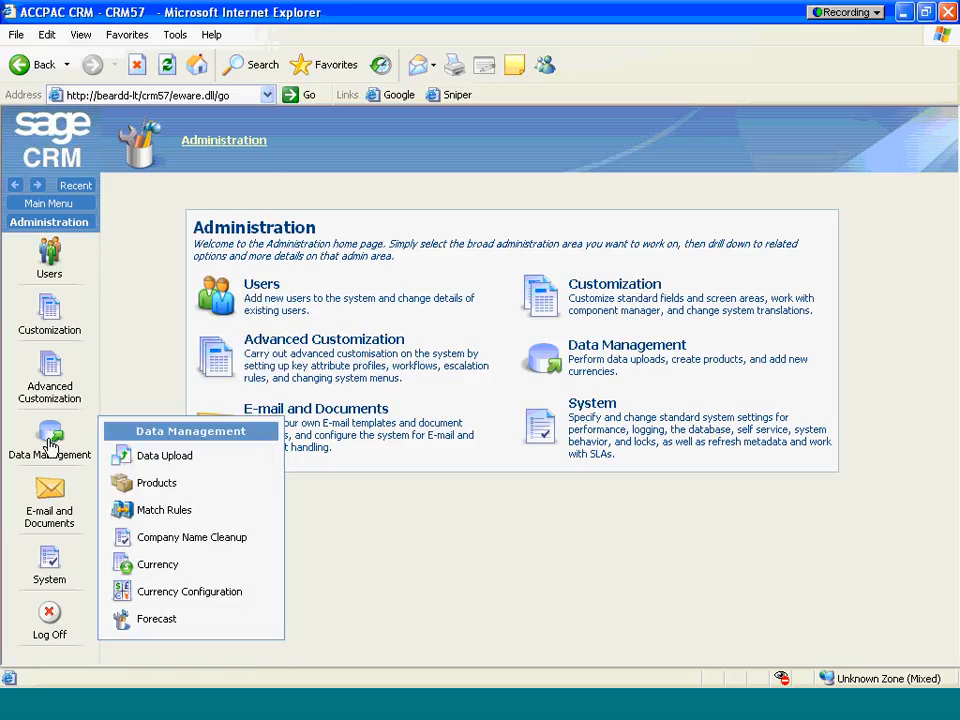
{"action": "left_click", "coordinate": [174, 487]}
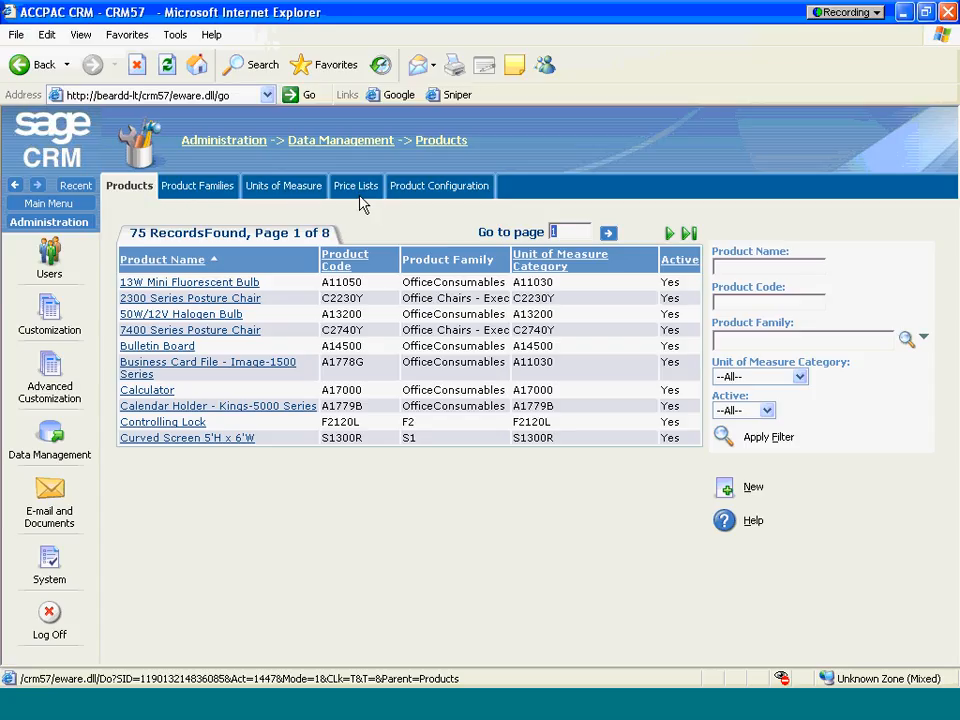
Review the product configuration, product families and units of measure, and return to the product list.
{"action": "left_click", "coordinate": [413, 197]}
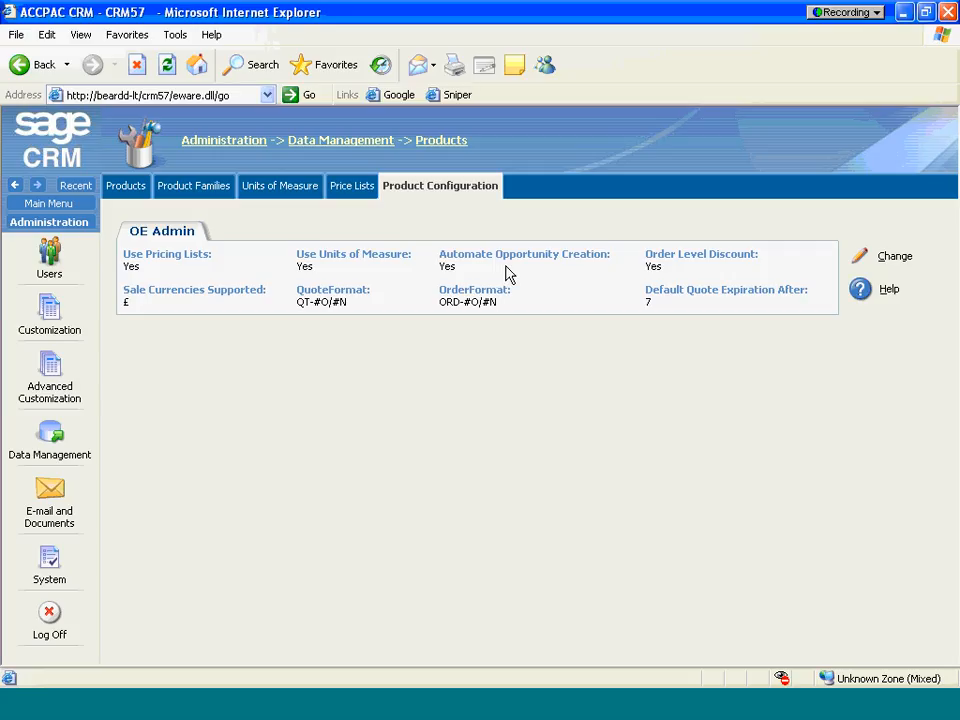
{"action": "left_click", "coordinate": [180, 190]}
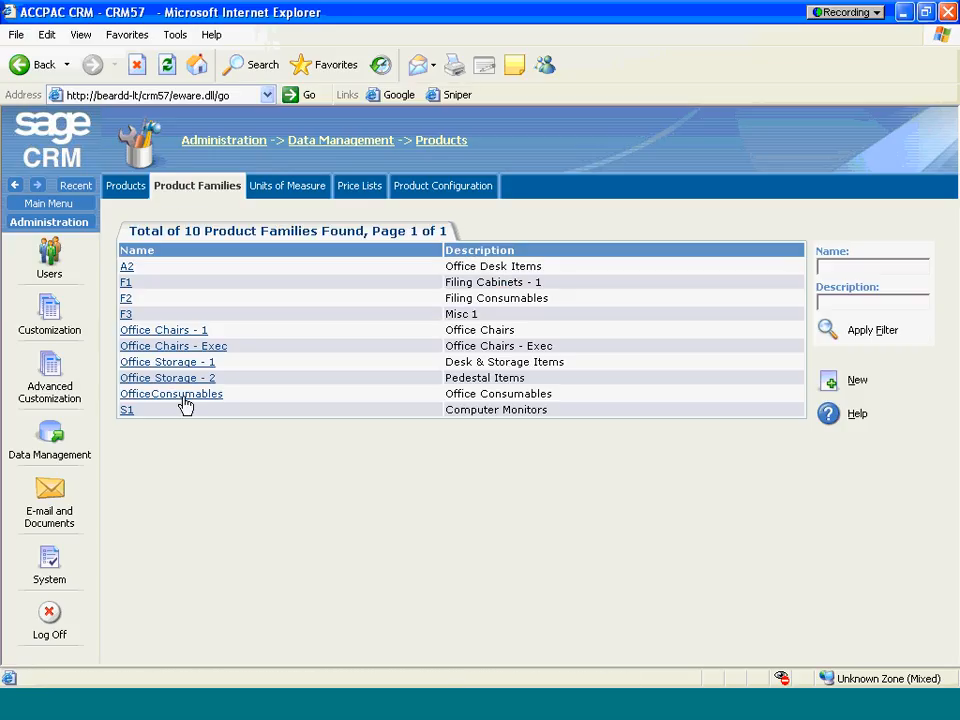
{"action": "left_click", "coordinate": [280, 196]}
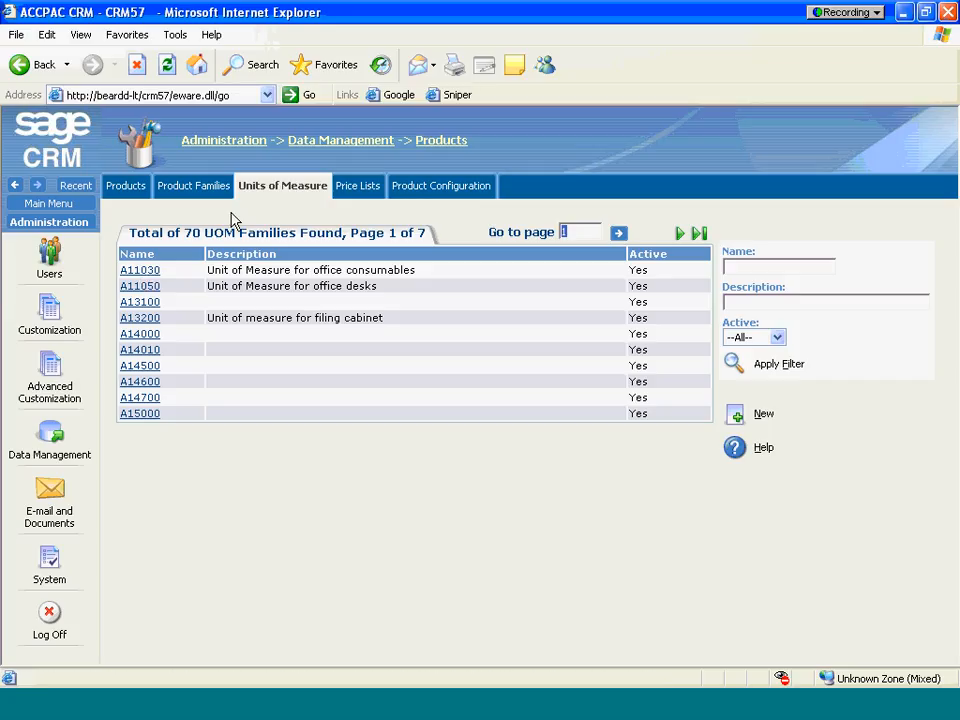
{"action": "left_click", "coordinate": [129, 193]}
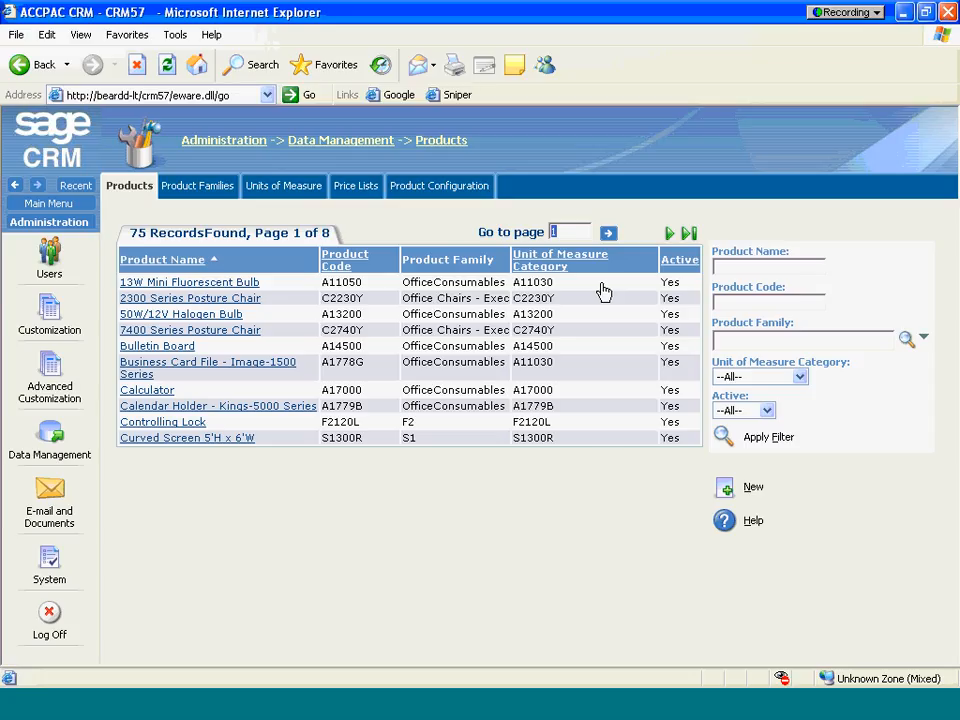
Customize the My CRM tab display so that My Dashboard is hidden, and save the change.
{"action": "left_click", "coordinate": [58, 201]}
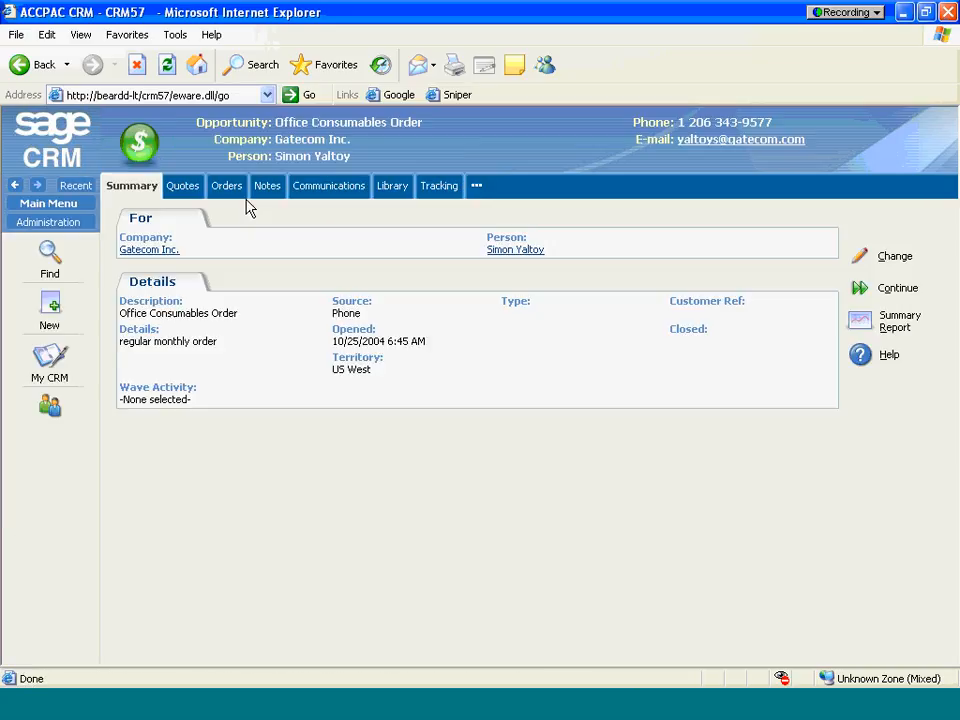
{"action": "left_click", "coordinate": [50, 368]}
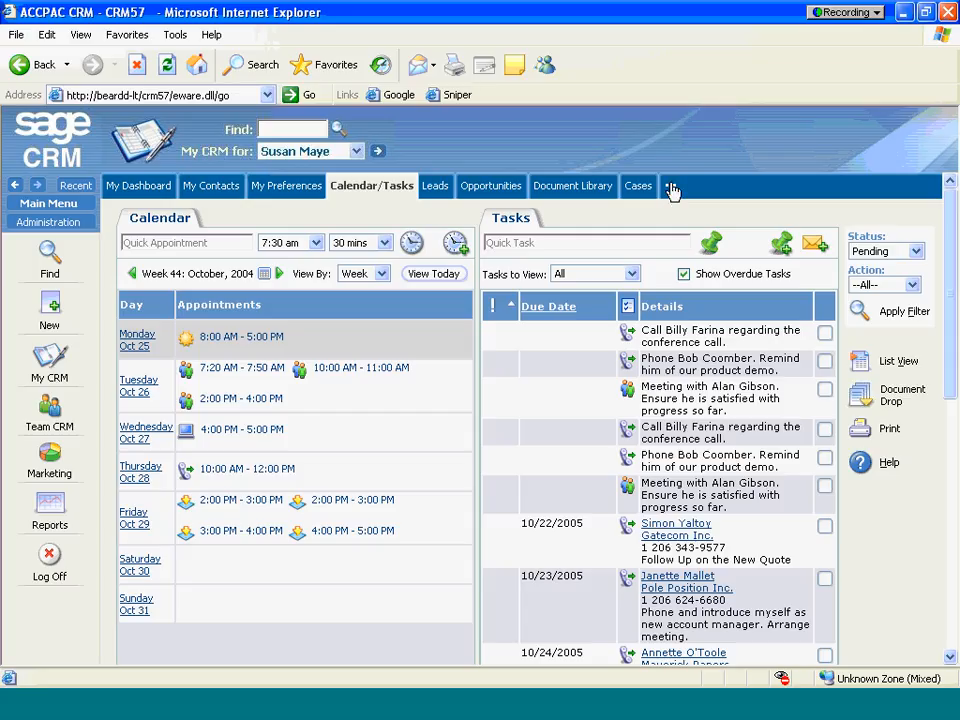
{"action": "left_click", "coordinate": [671, 187]}
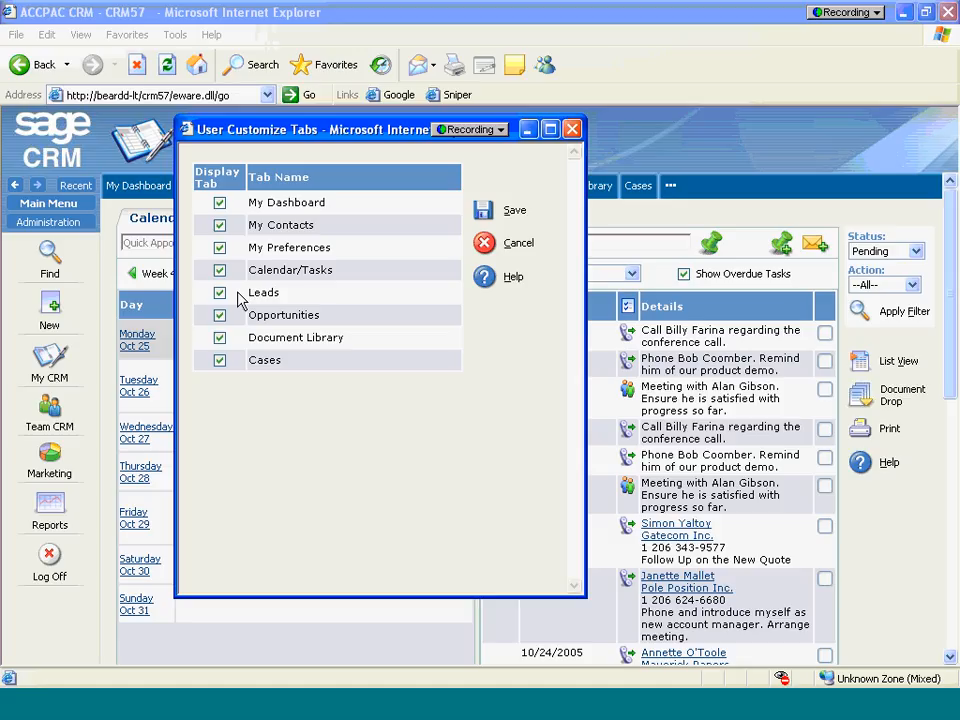
{"action": "left_click", "coordinate": [220, 204]}
{"action": "left_click", "coordinate": [496, 214]}
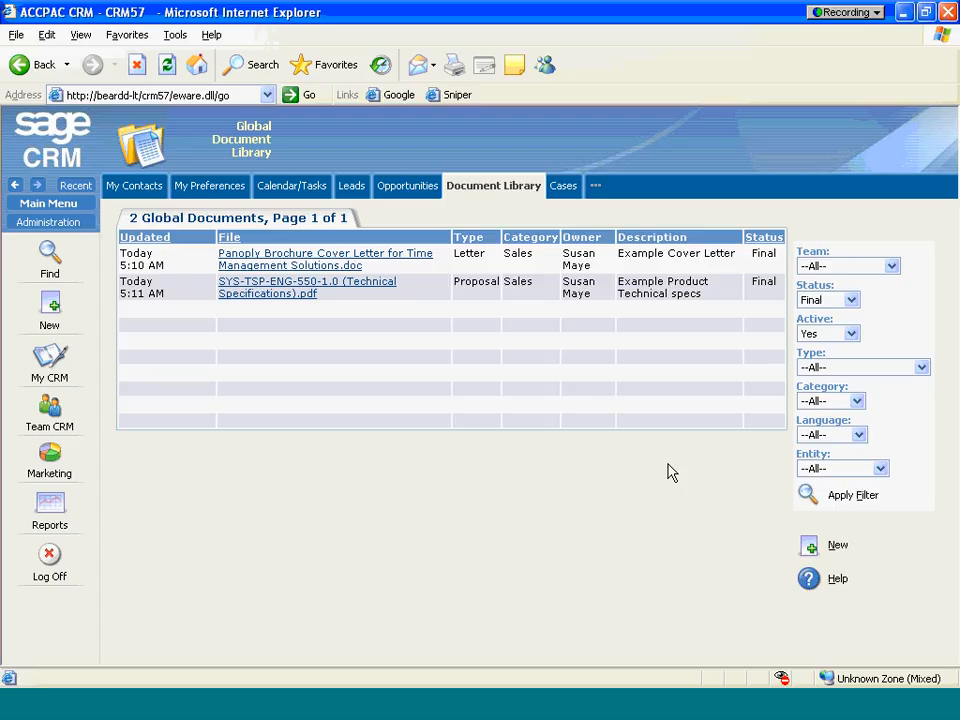
Sort the documents in the global Document Library by their updated date.
{"action": "left_click", "coordinate": [145, 237]}
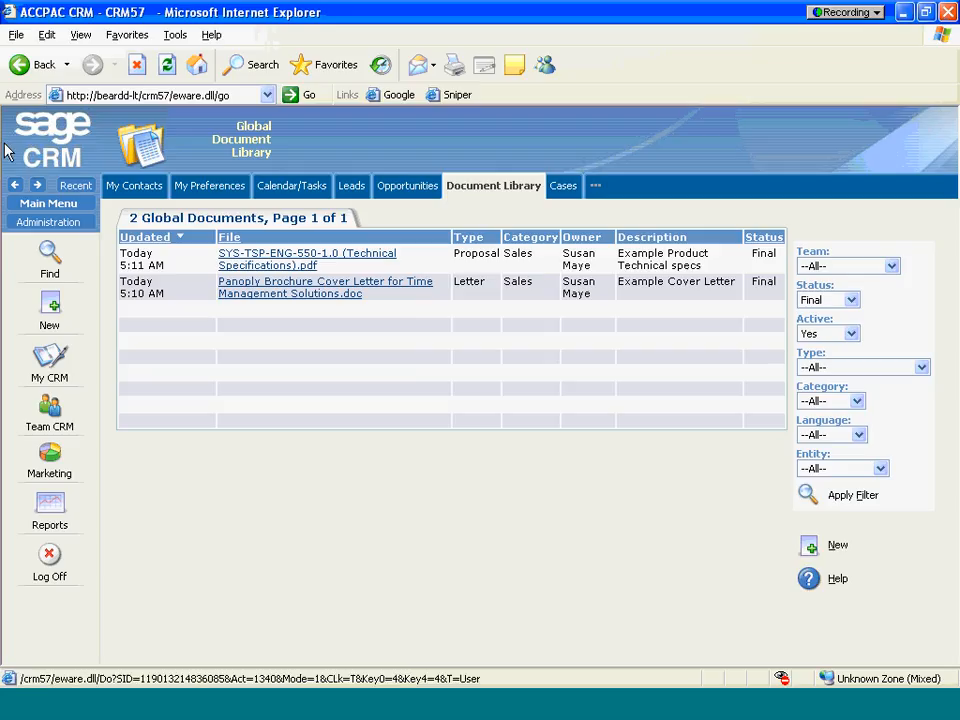
Reopen the Gatecom Inc. company record and open the letter options for a new document.
{"action": "left_click", "coordinate": [90, 189]}
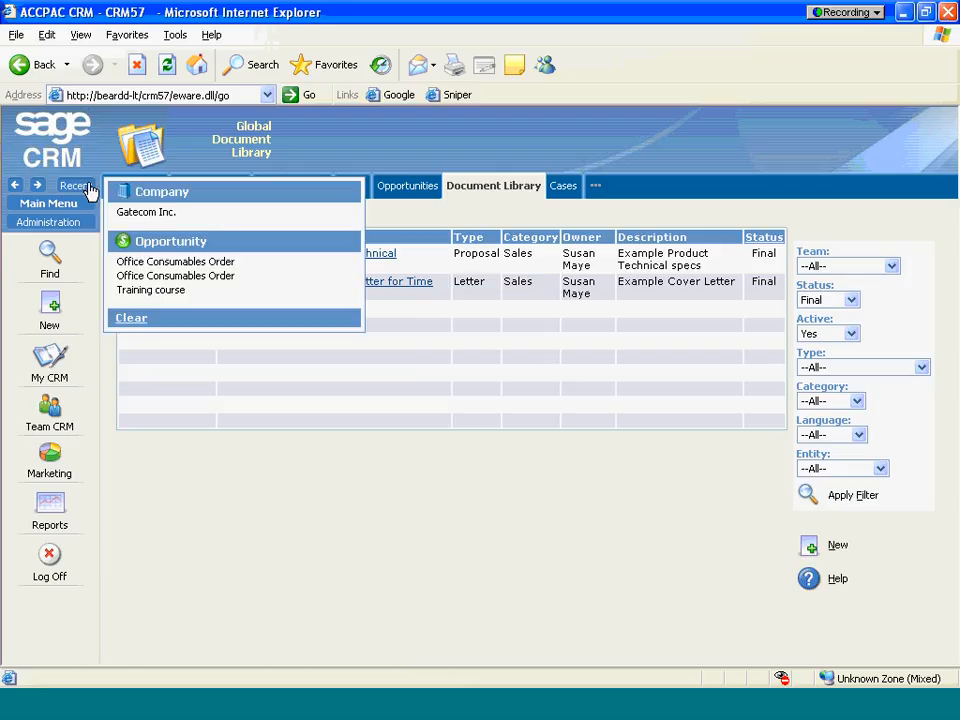
{"action": "left_click", "coordinate": [146, 213]}
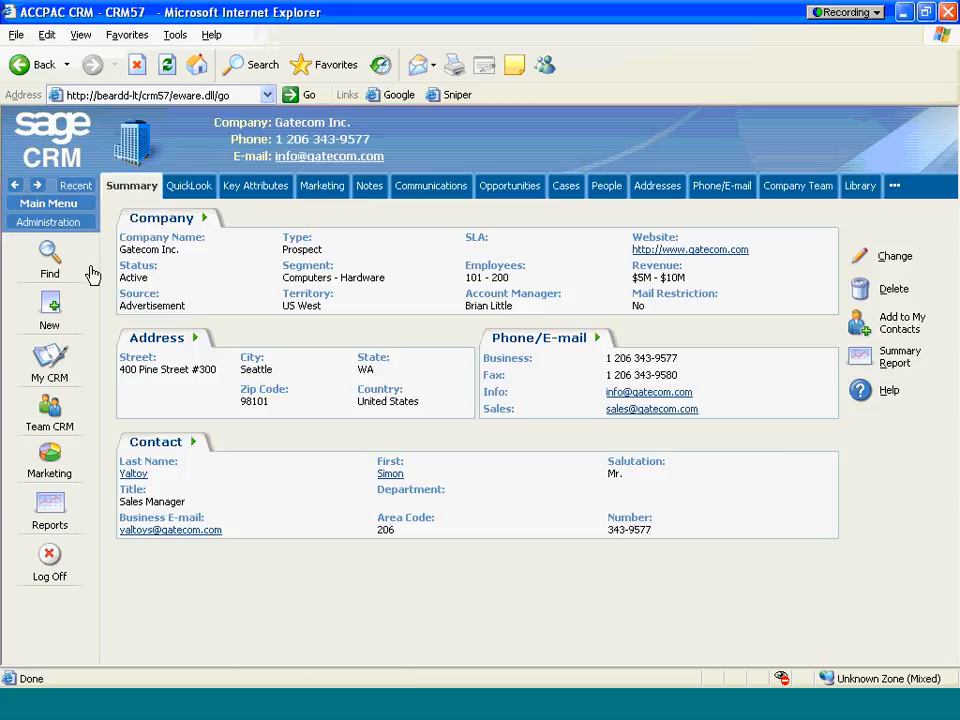
{"action": "mouse_move", "coordinate": [47, 304]}
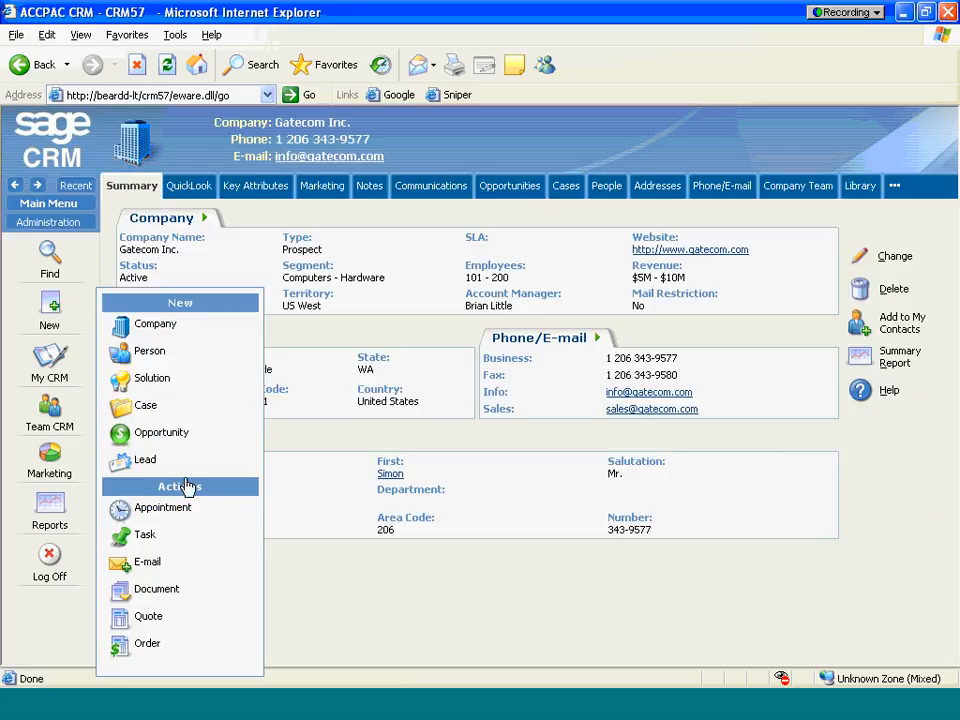
{"action": "left_click", "coordinate": [161, 596]}
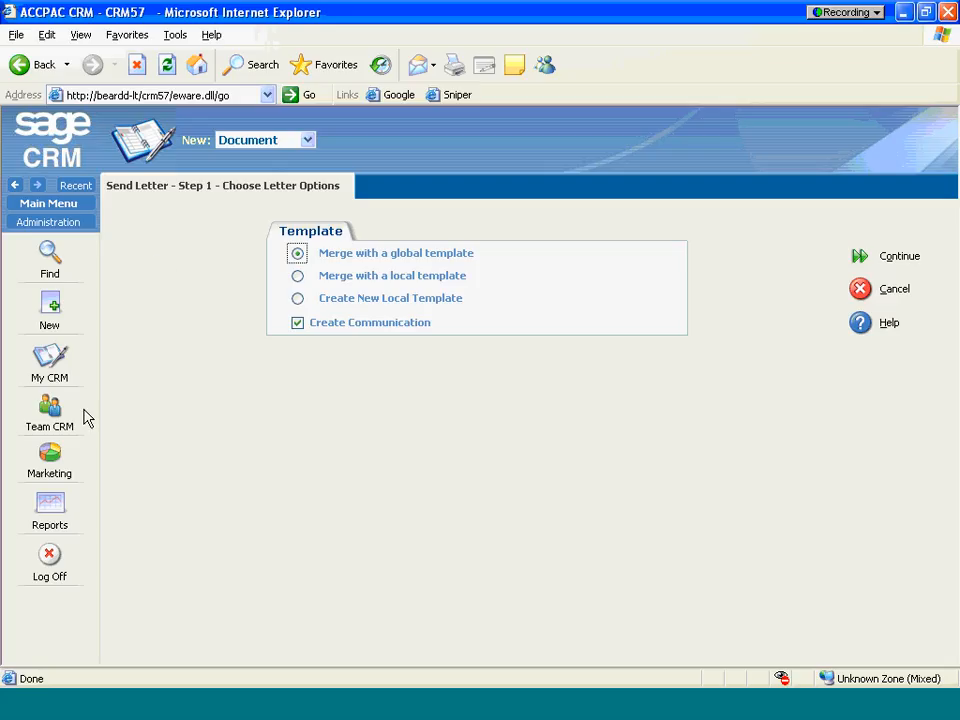
Review the marketing campaign list and the company target lists, and return to My CRM.
{"action": "left_click", "coordinate": [48, 450]}
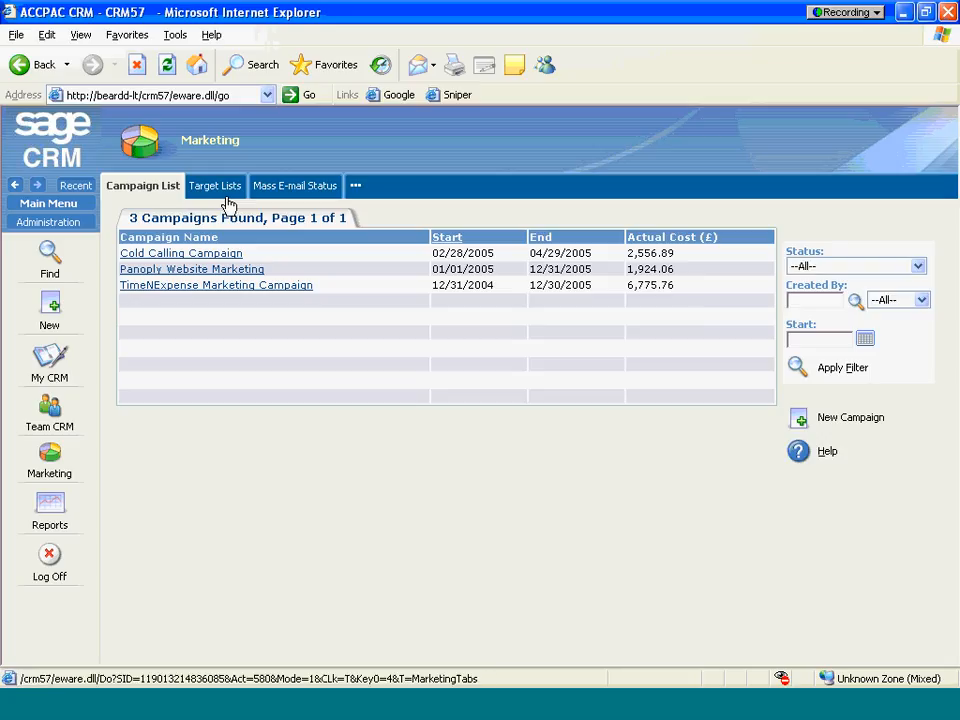
{"action": "left_click", "coordinate": [228, 204]}
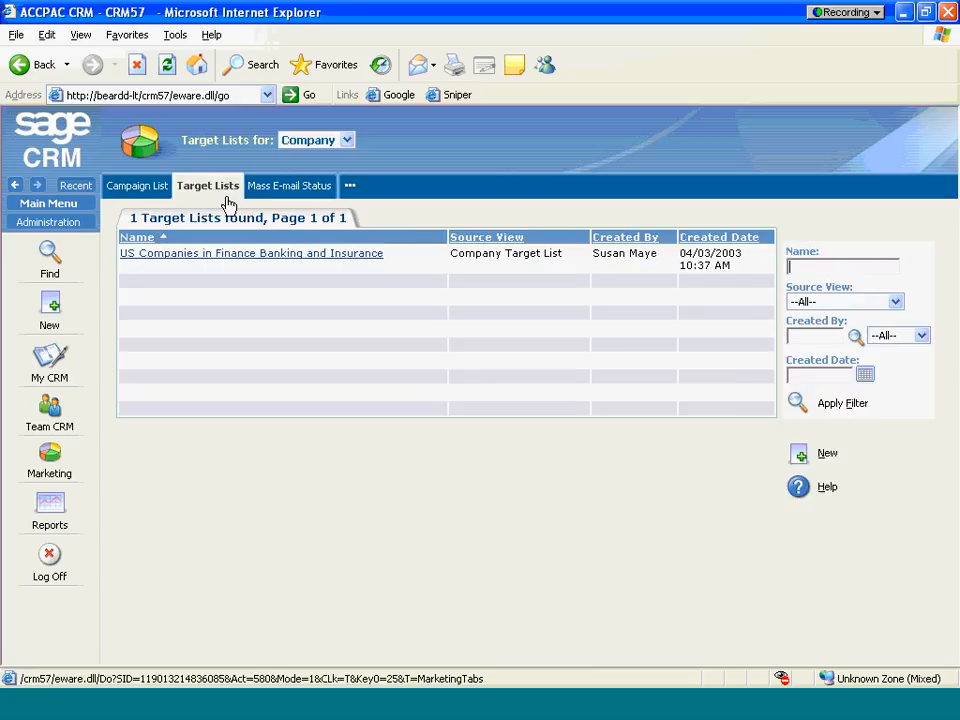
{"action": "left_click", "coordinate": [48, 364]}
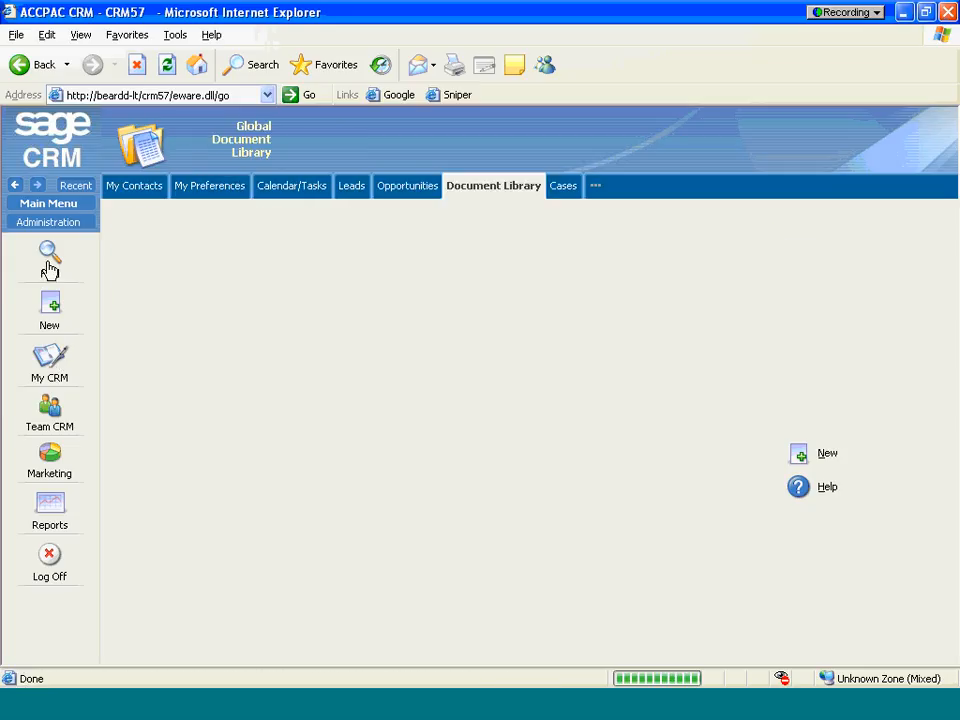
Search for companies with the city set to "london".
{"action": "right_click", "coordinate": [50, 268]}
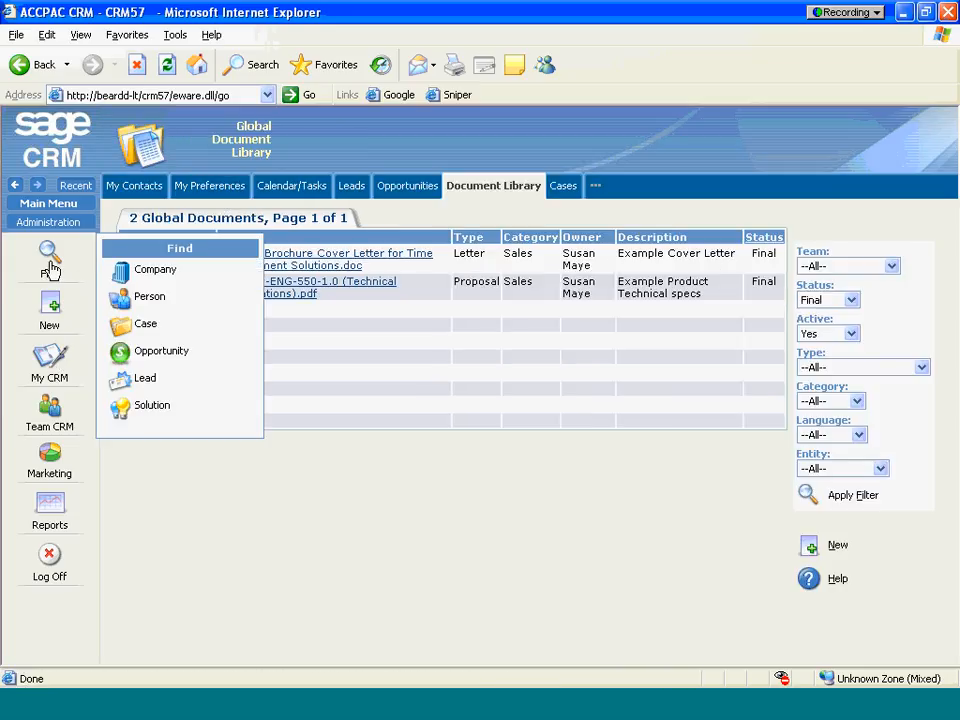
{"action": "left_click", "coordinate": [150, 269]}
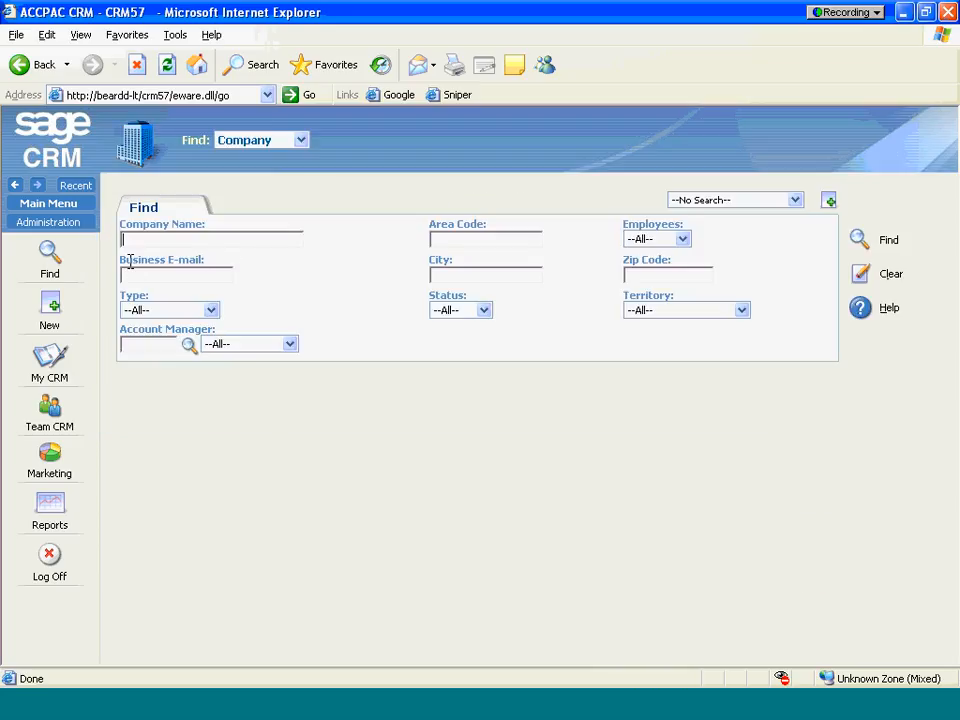
{"action": "left_click", "coordinate": [454, 275]}
{"action": "type", "text": "london"}
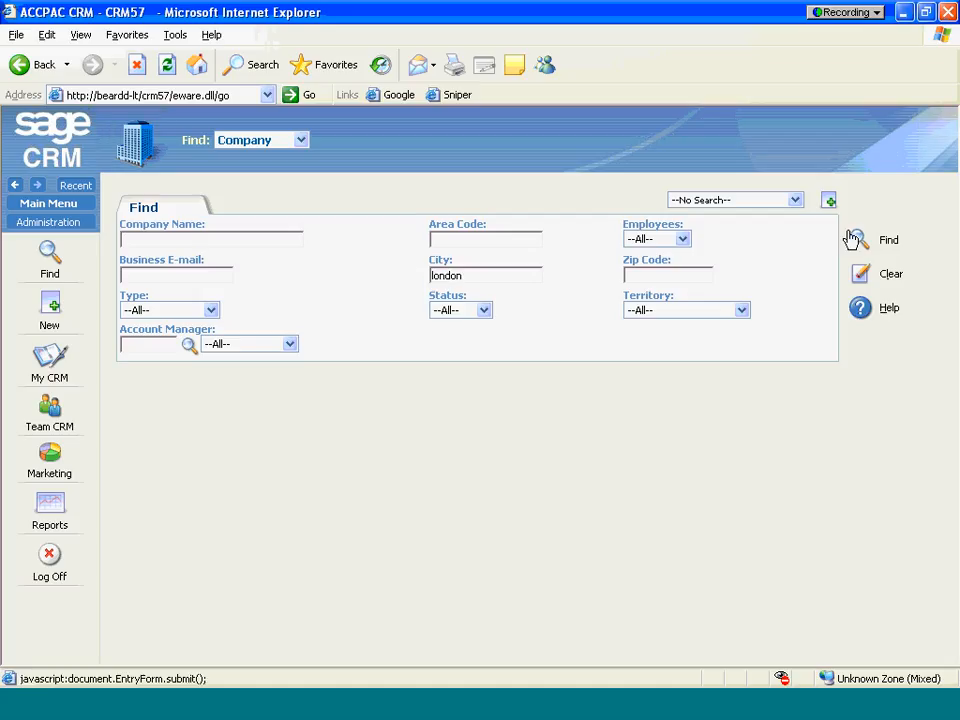
{"action": "left_click", "coordinate": [857, 240]}
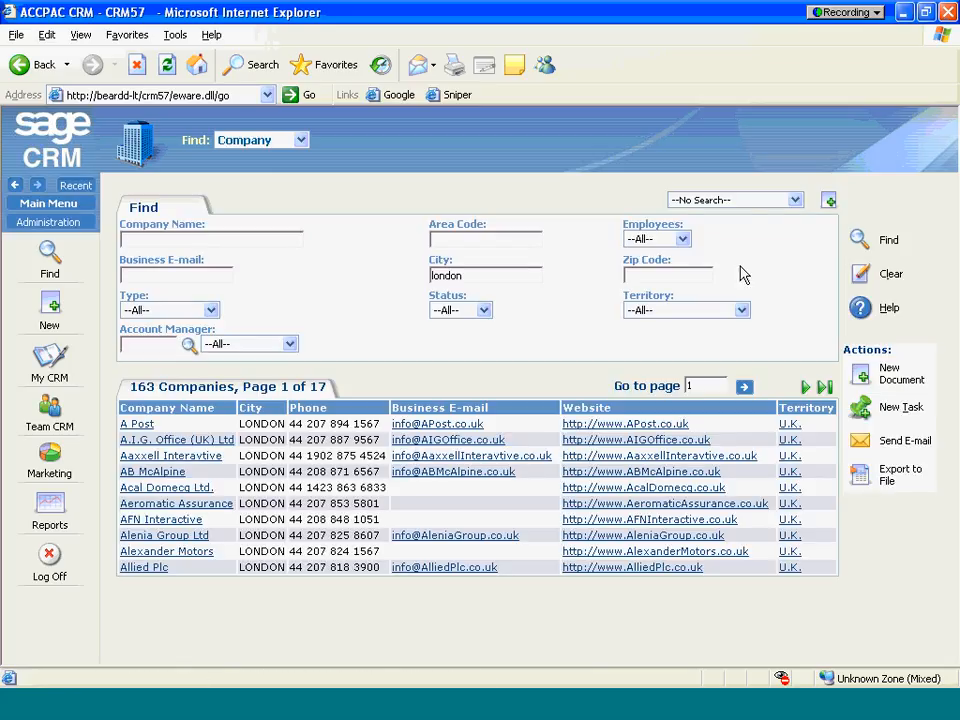
Save the current company search as "Companies in London" and check it in the list of saved searches.
{"action": "left_click", "coordinate": [828, 205]}
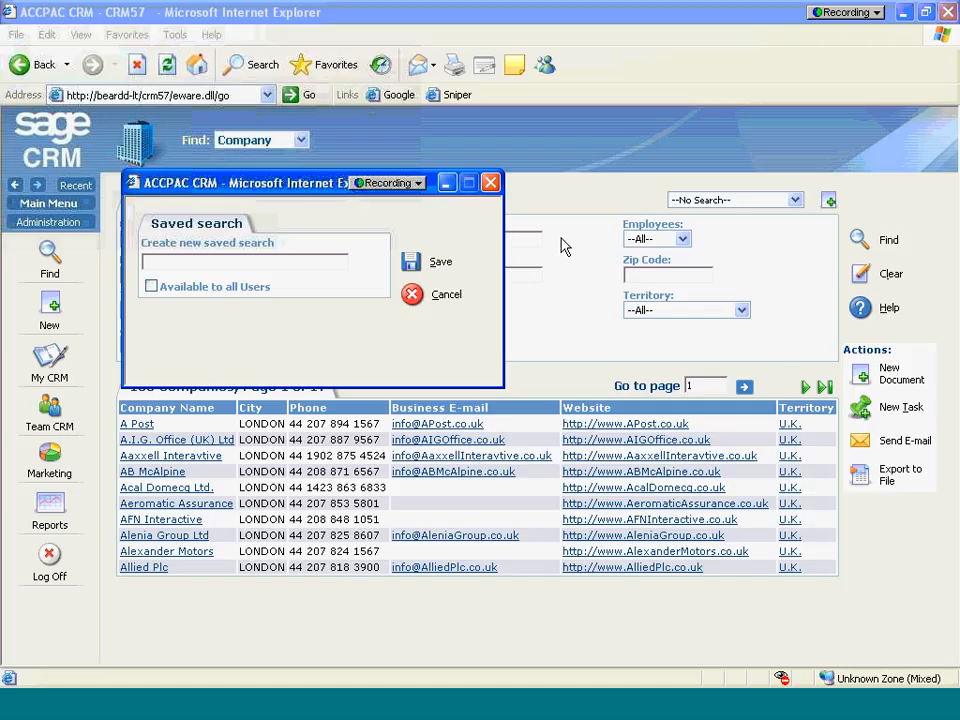
{"action": "type", "text": "Companies Call"}
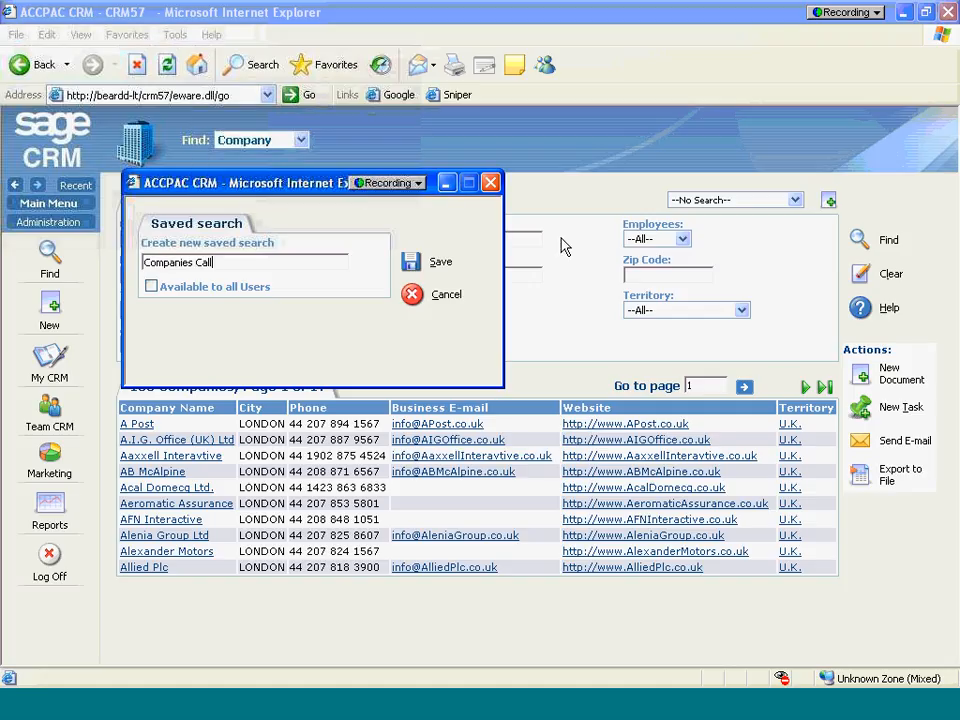
{"action": "type", "text": "ed"}
{"action": "key", "text": "BackSpace"}
{"action": "key", "text": "BackSpace"}
{"action": "key", "text": "BackSpace"}
{"action": "key", "text": "BackSpace"}
{"action": "key", "text": "BackSpace"}
{"action": "key", "text": "BackSpace"}
{"action": "key", "text": "BackSpace"}
{"action": "type", "text": "in London"}
{"action": "left_click", "coordinate": [409, 265]}
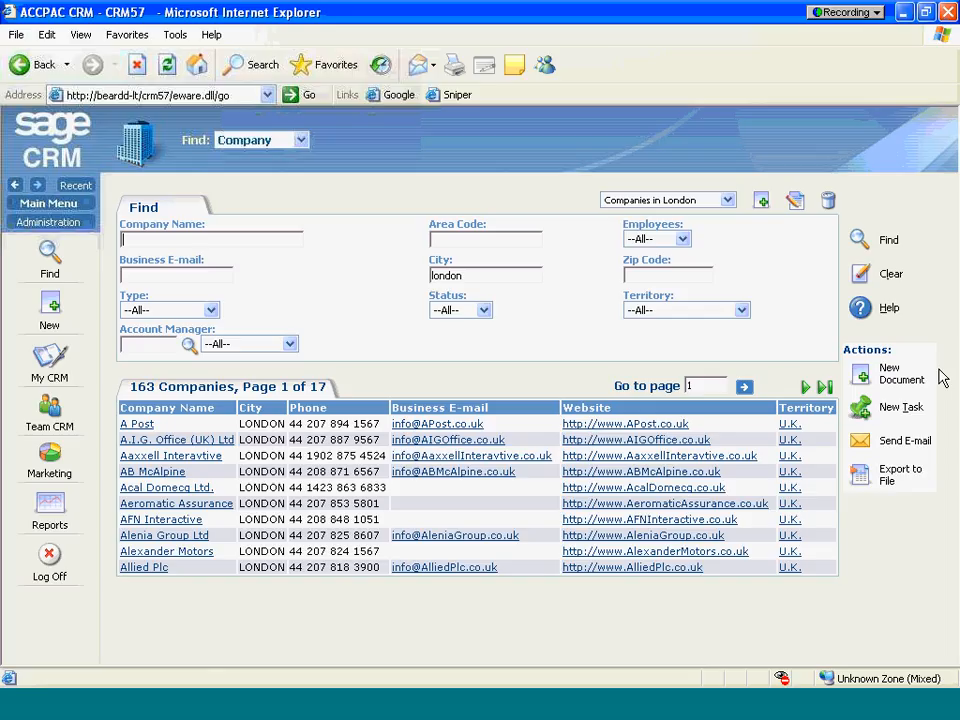
{"action": "left_click", "coordinate": [728, 201]}
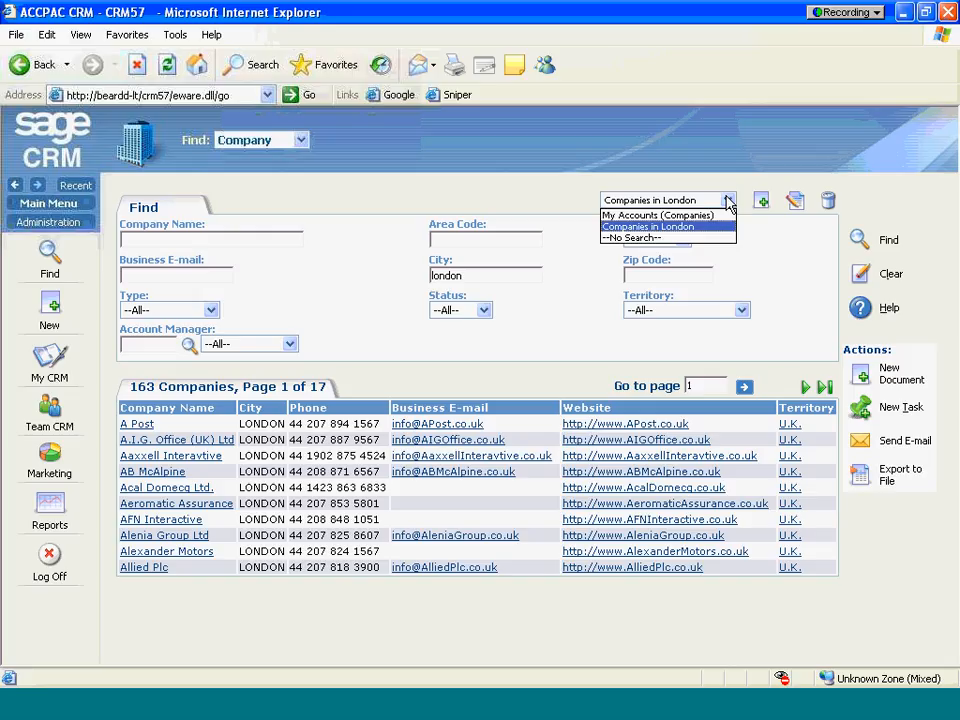
{"action": "left_click", "coordinate": [728, 201]}
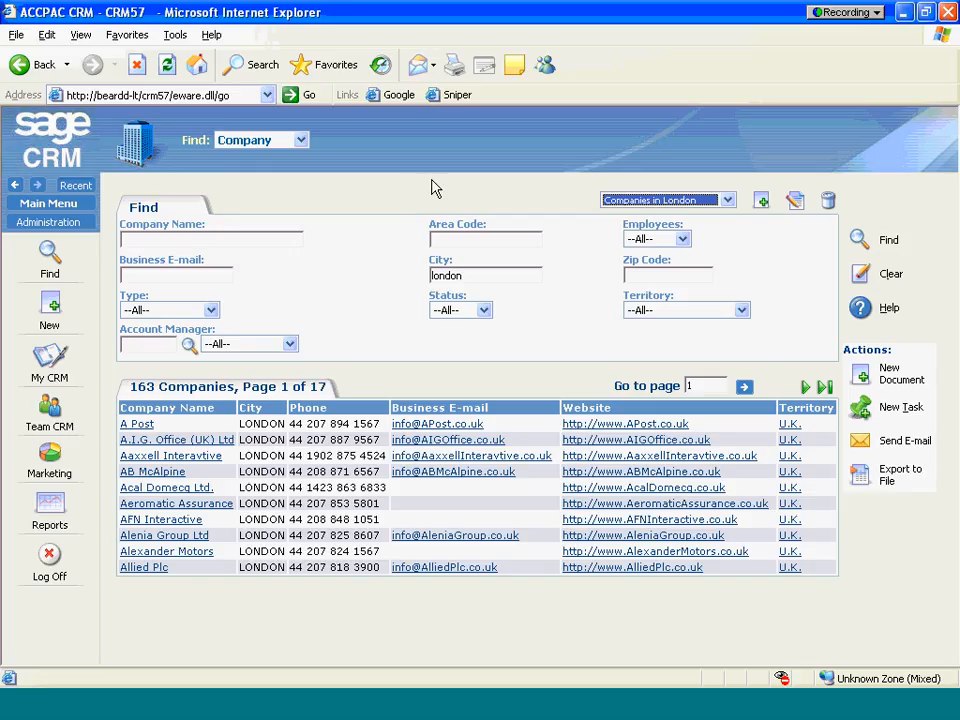
Open the user templates in the administration area and search for all templates without any filter.
{"action": "left_click", "coordinate": [74, 225]}
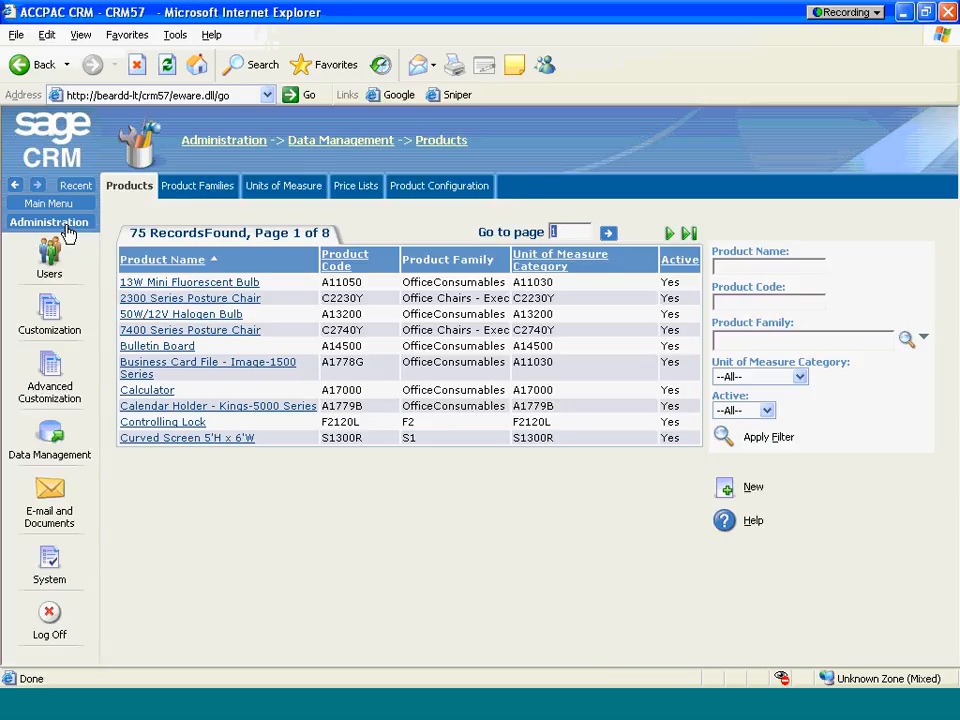
{"action": "mouse_move", "coordinate": [55, 258]}
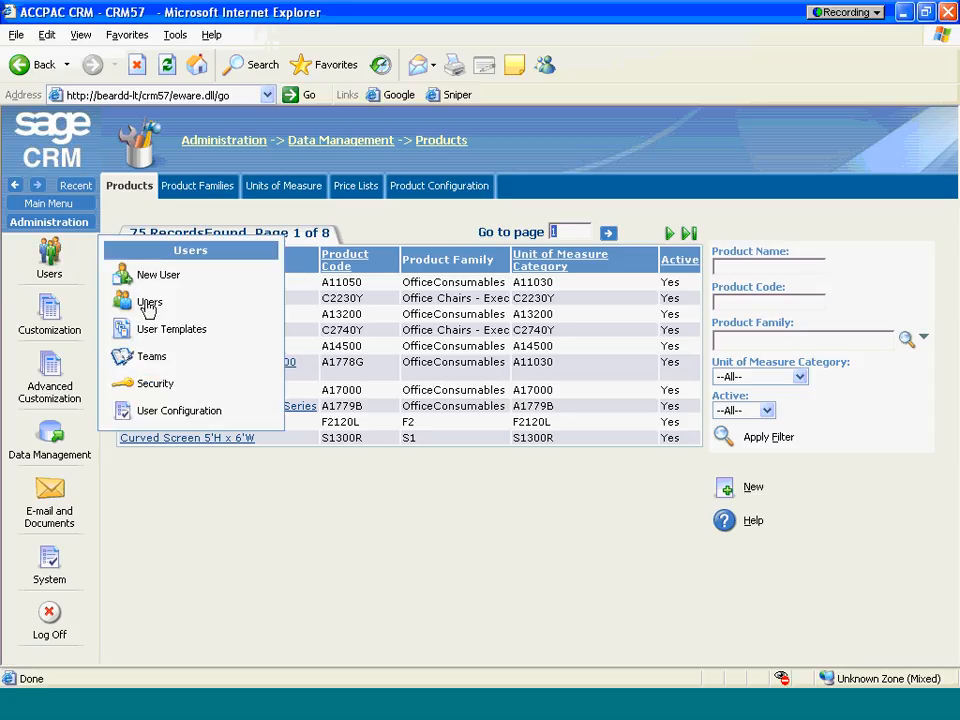
{"action": "left_click", "coordinate": [172, 329]}
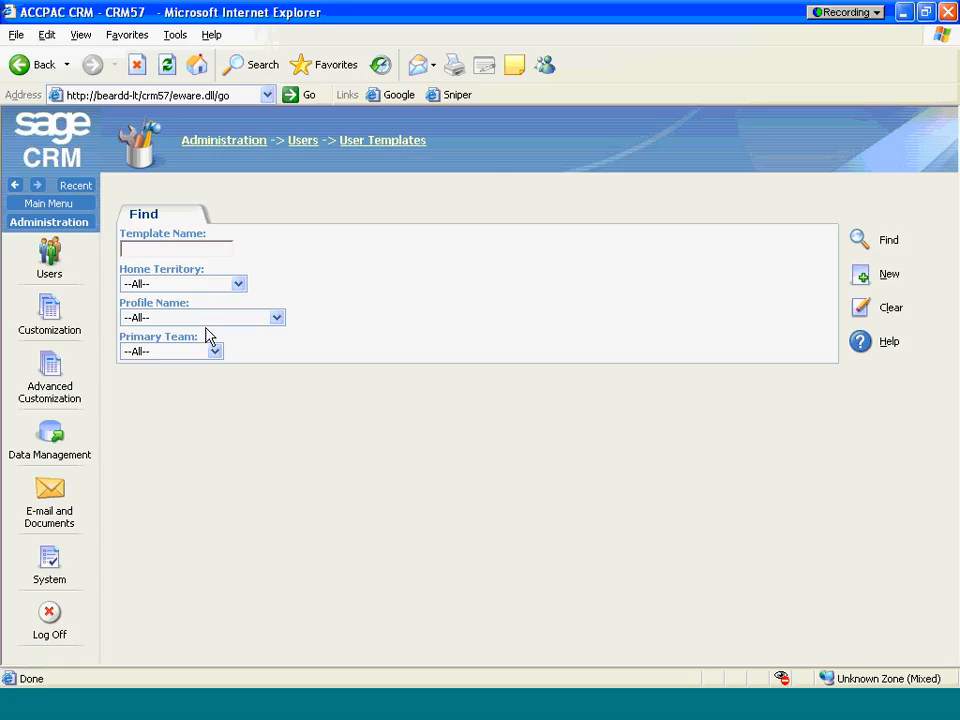
{"action": "left_click", "coordinate": [860, 240]}
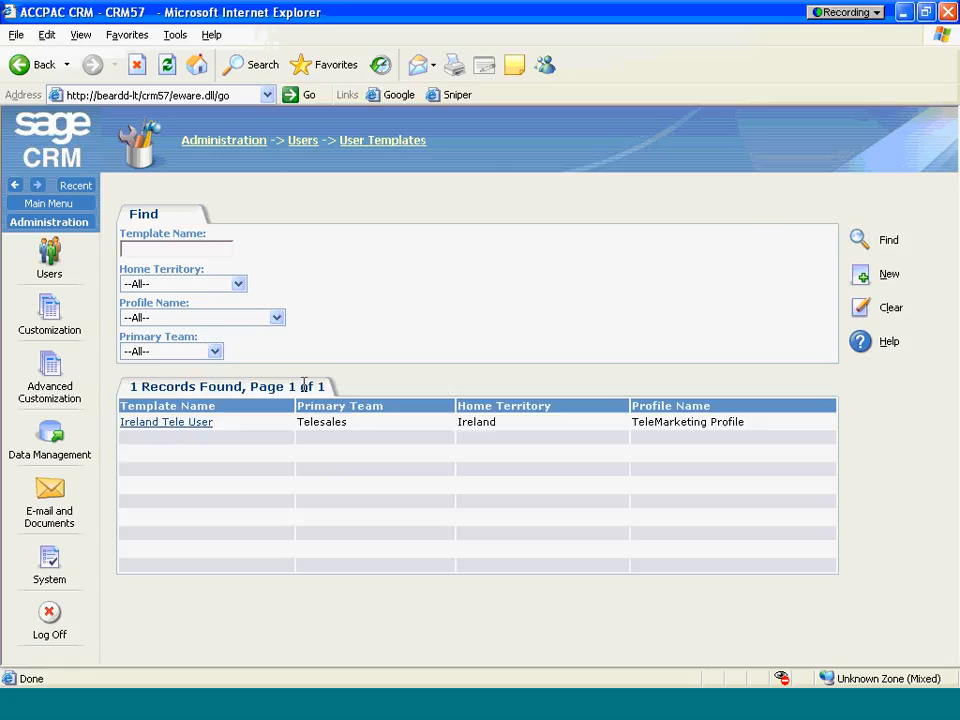
View the details of the Ireland Tele User template and go to the customization home page.
{"action": "left_click", "coordinate": [204, 426]}
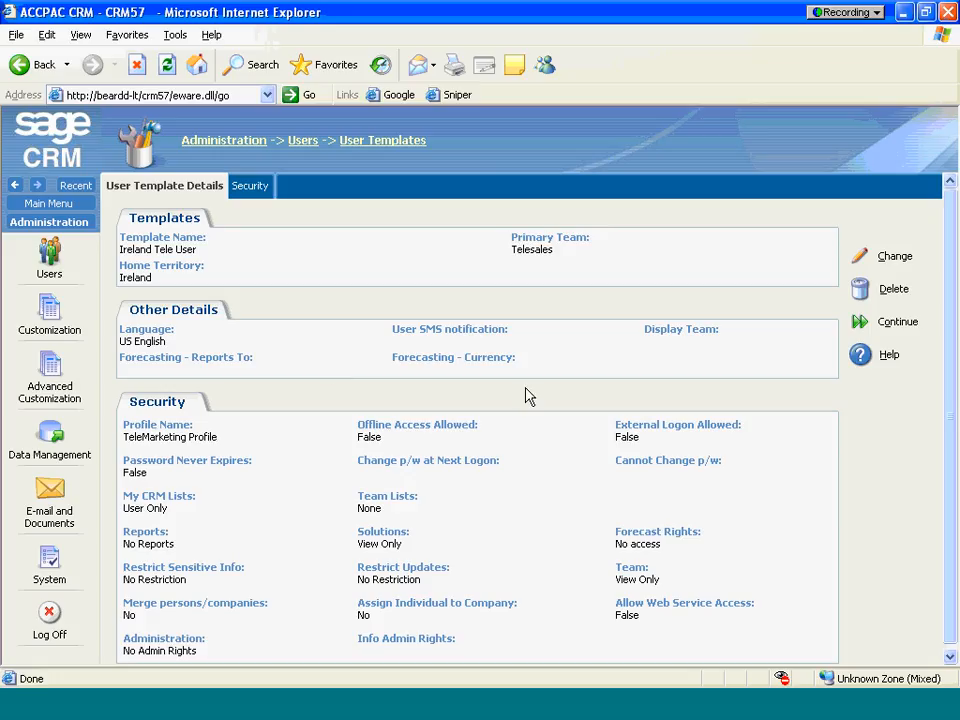
{"action": "left_click", "coordinate": [53, 343]}
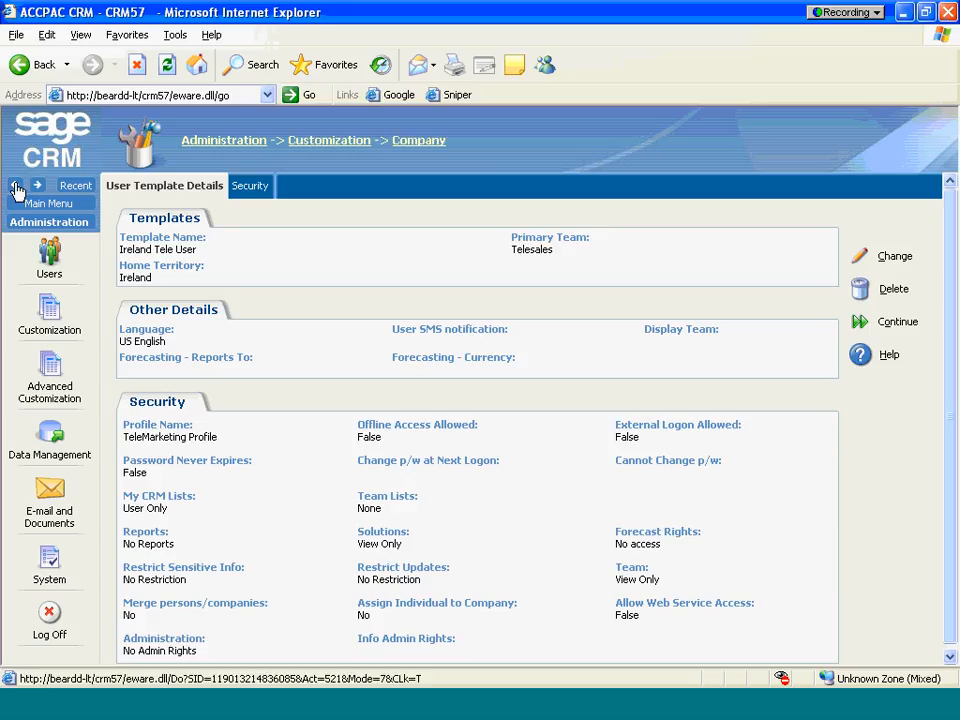
{"action": "left_click", "coordinate": [49, 314]}
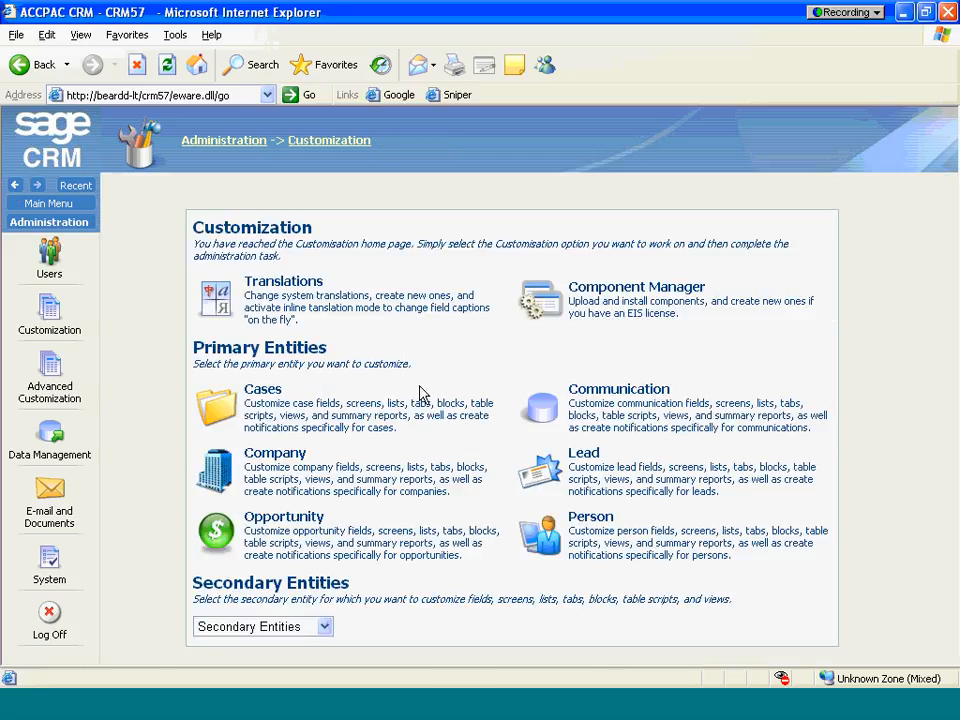
Create a new on-screen notification for the Company entity and name it "change in sector".
{"action": "left_click", "coordinate": [219, 471]}
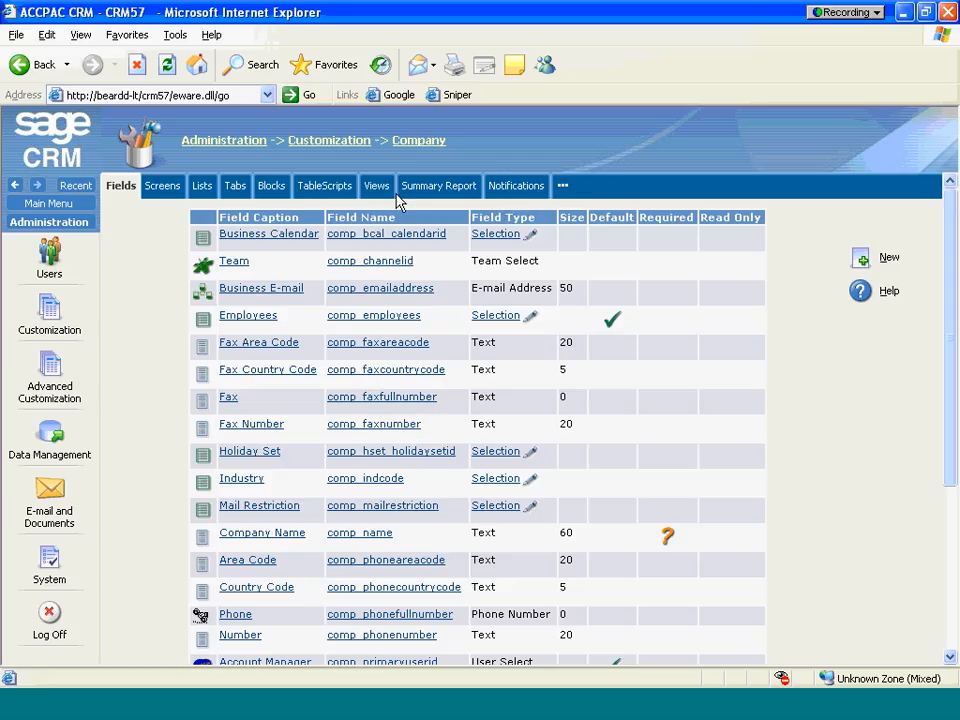
{"action": "left_click", "coordinate": [524, 192]}
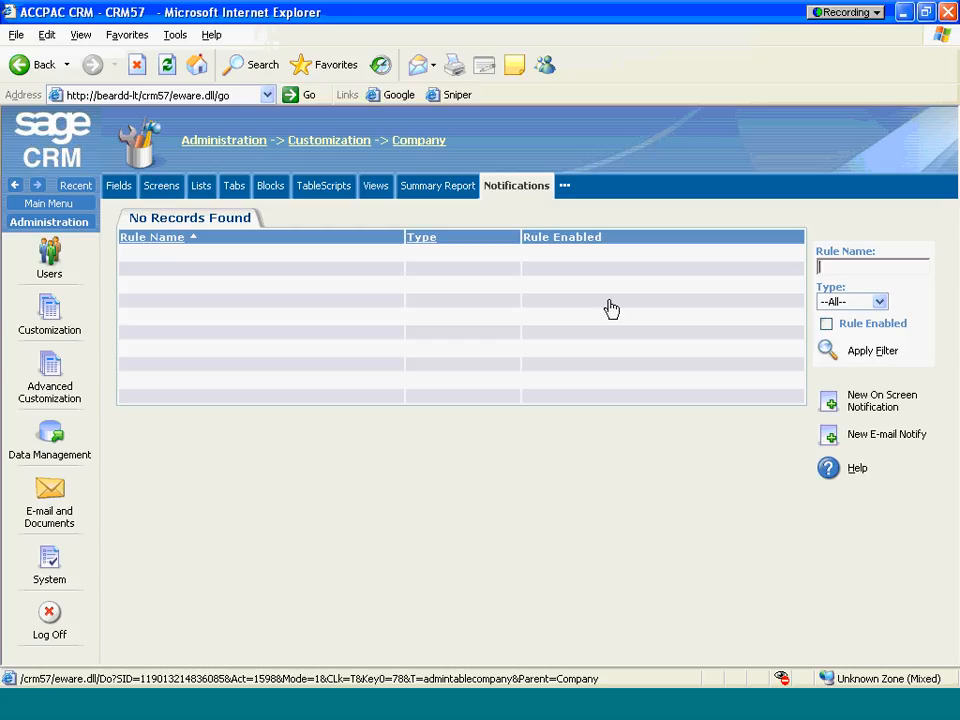
{"action": "left_click", "coordinate": [847, 409]}
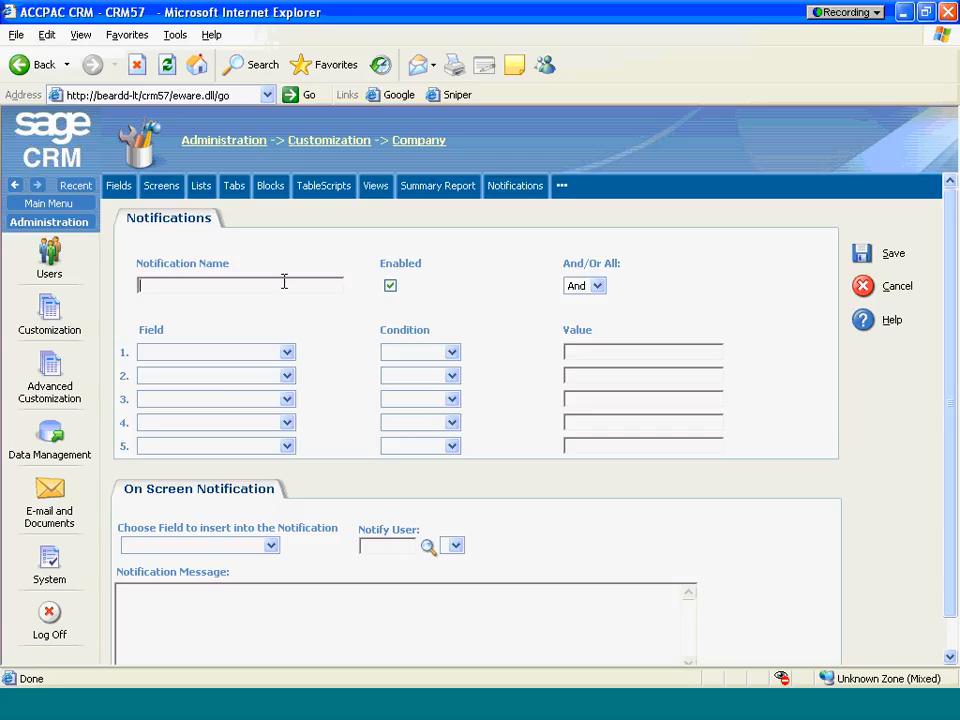
{"action": "type", "text": "change in sector"}
Set the notification's first condition to Company - Segment, Equal to, Distribution.
{"action": "left_click", "coordinate": [285, 353]}
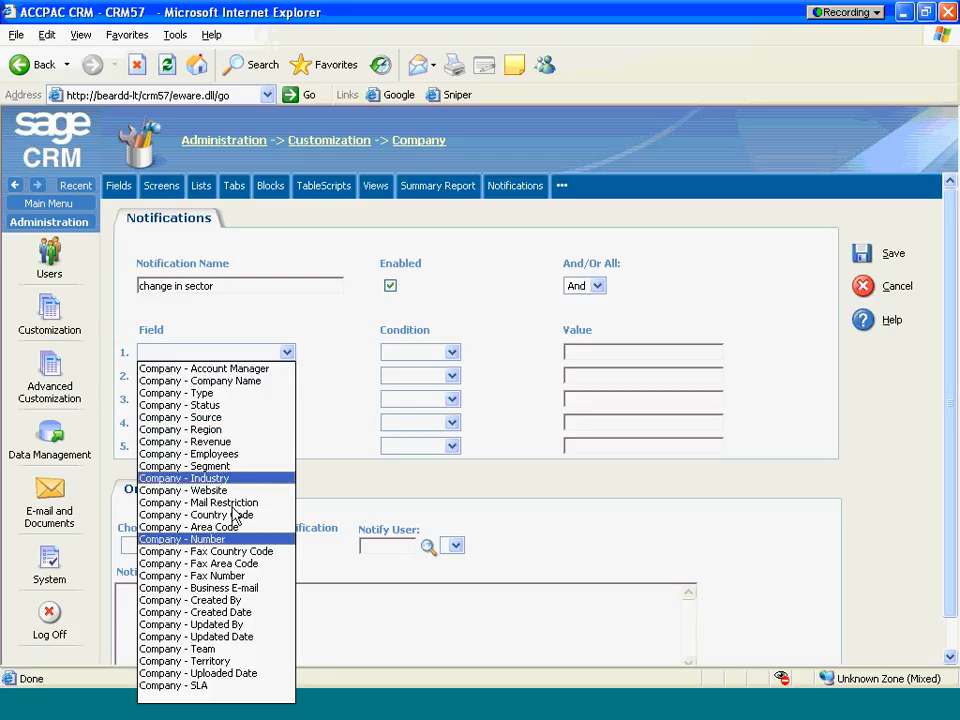
{"action": "left_click", "coordinate": [237, 467]}
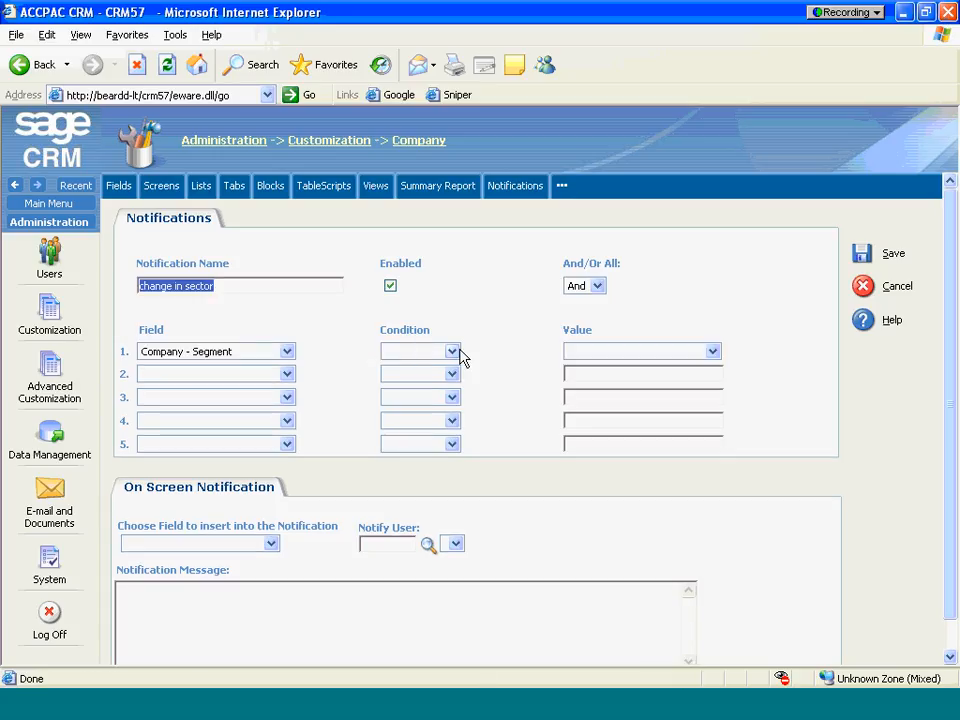
{"action": "left_click", "coordinate": [449, 354]}
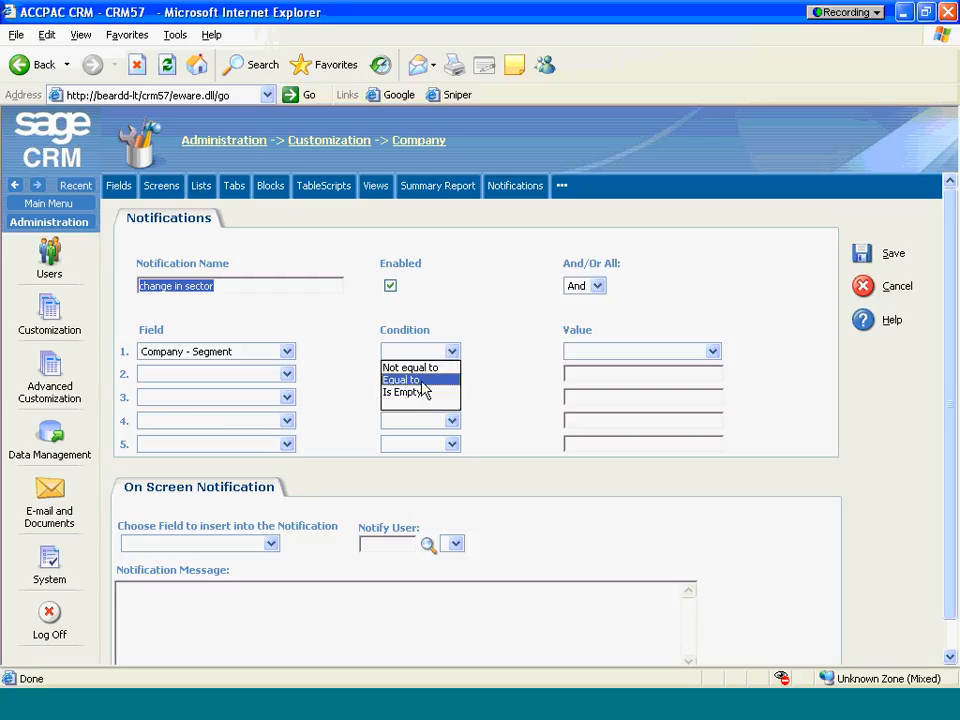
{"action": "left_click", "coordinate": [422, 382]}
{"action": "left_click", "coordinate": [714, 355]}
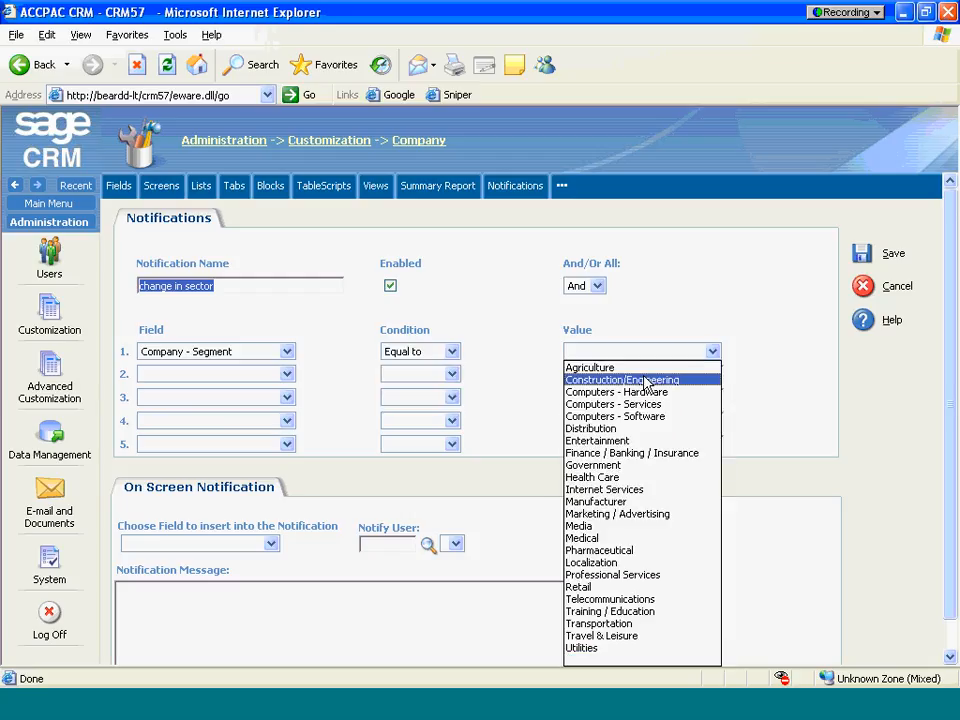
{"action": "left_click", "coordinate": [630, 430]}
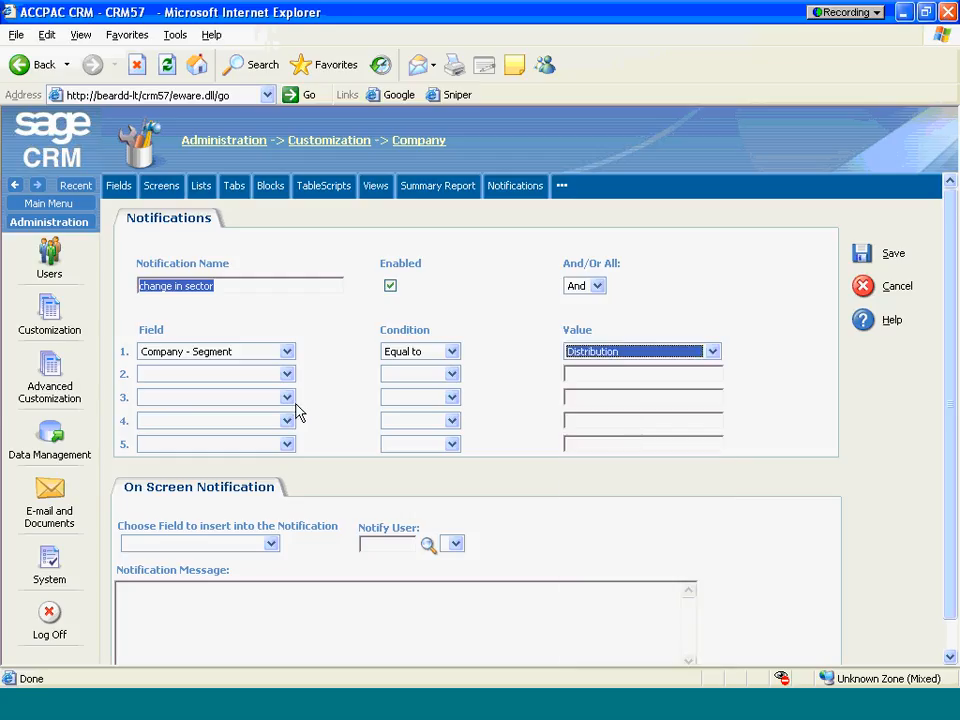
Insert the Company - Segment field into the notification message and precede it with "WARNING::: This company has changed it's sector to".
{"action": "left_click", "coordinate": [272, 544]}
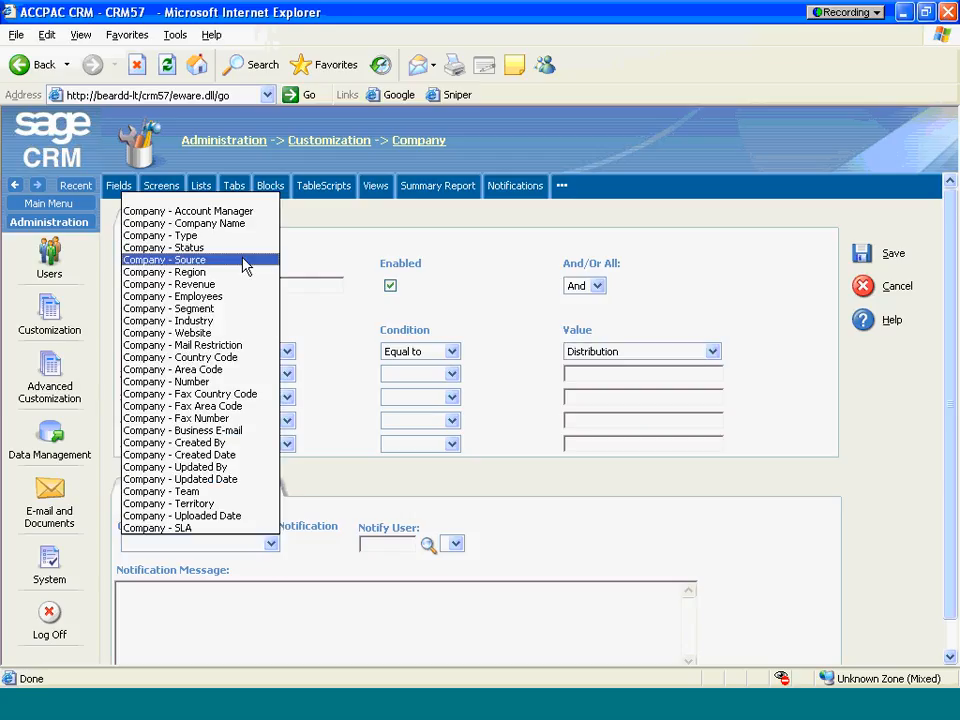
{"action": "left_click", "coordinate": [206, 308]}
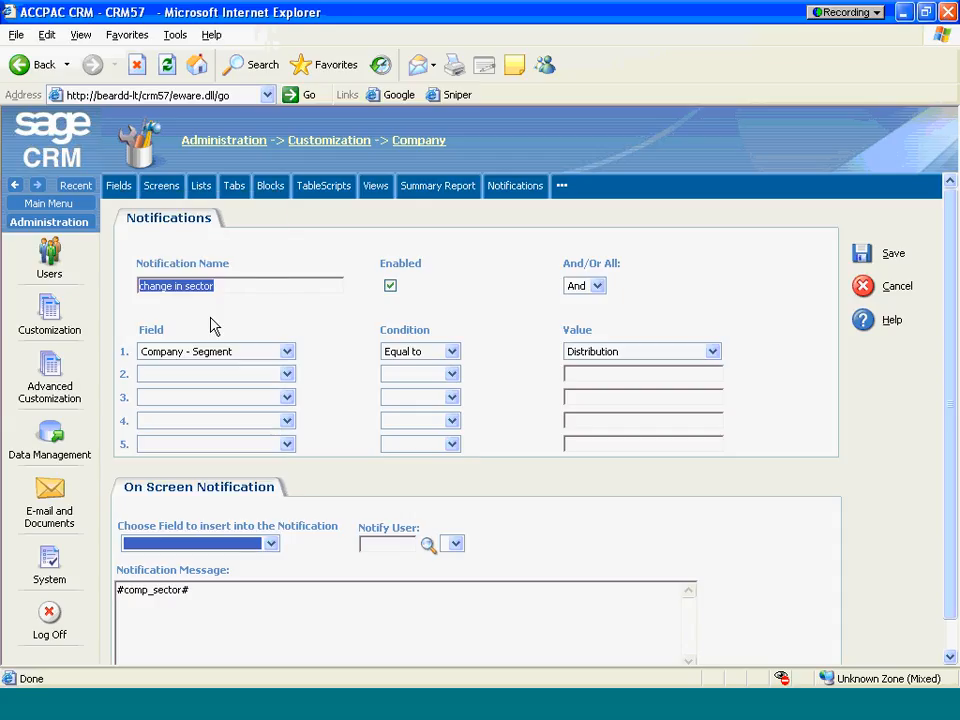
{"action": "left_click", "coordinate": [118, 590]}
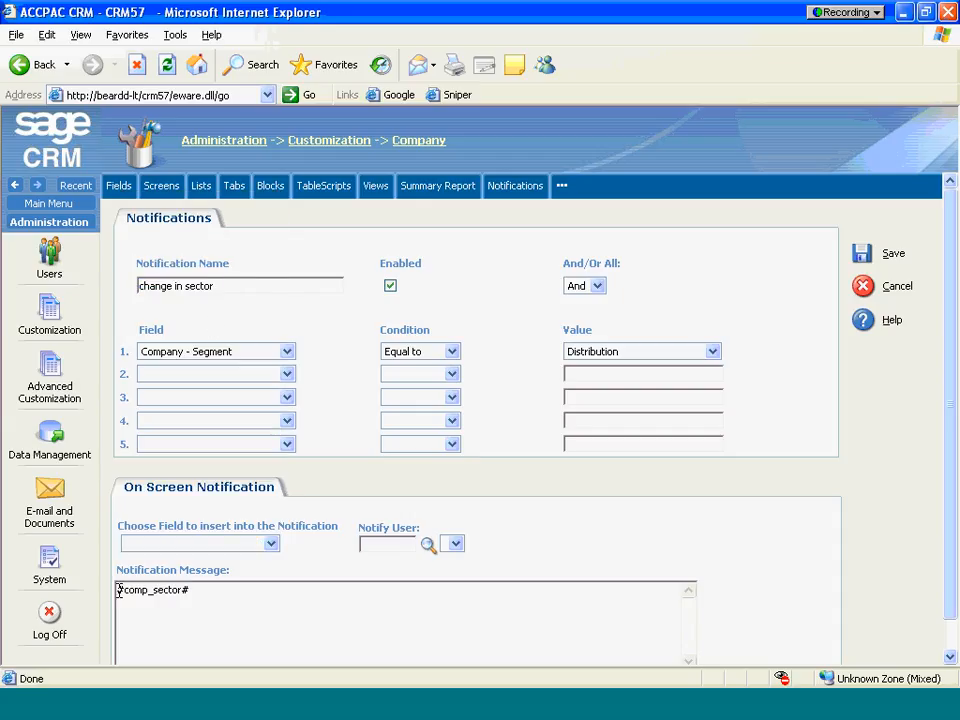
{"action": "type", "text": "WARNI"}
{"action": "type", "text": "GNG:L"}
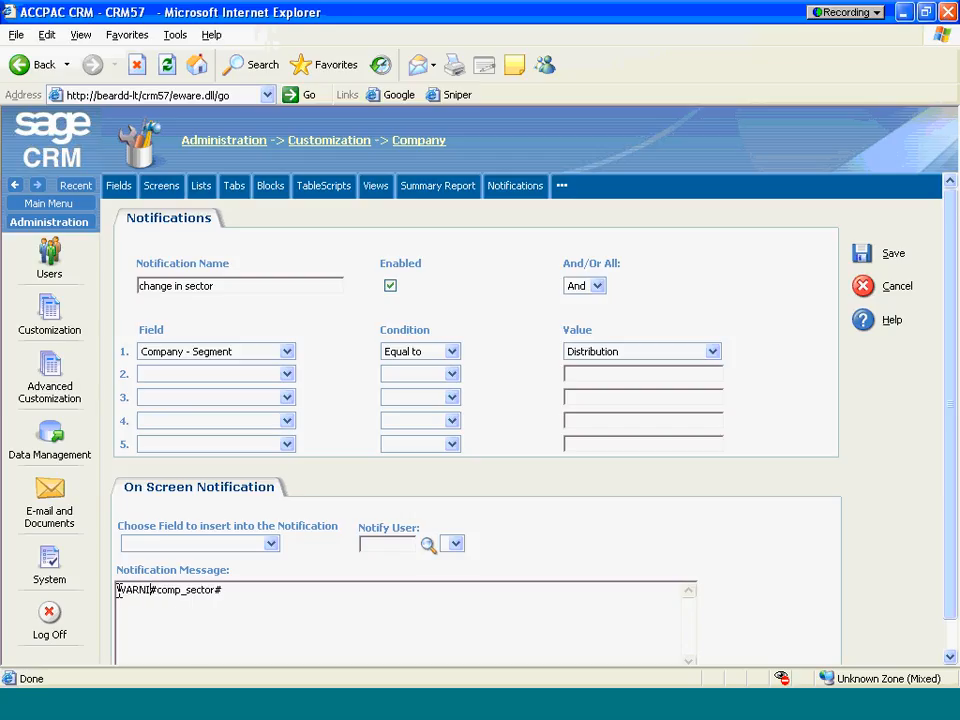
{"action": "key", "text": "BackSpace"}
{"action": "key", "text": "BackSpace"}
{"action": "key", "text": "BackSpace"}
{"action": "key", "text": "BackSpace"}
{"action": "key", "text": "BackSpace"}
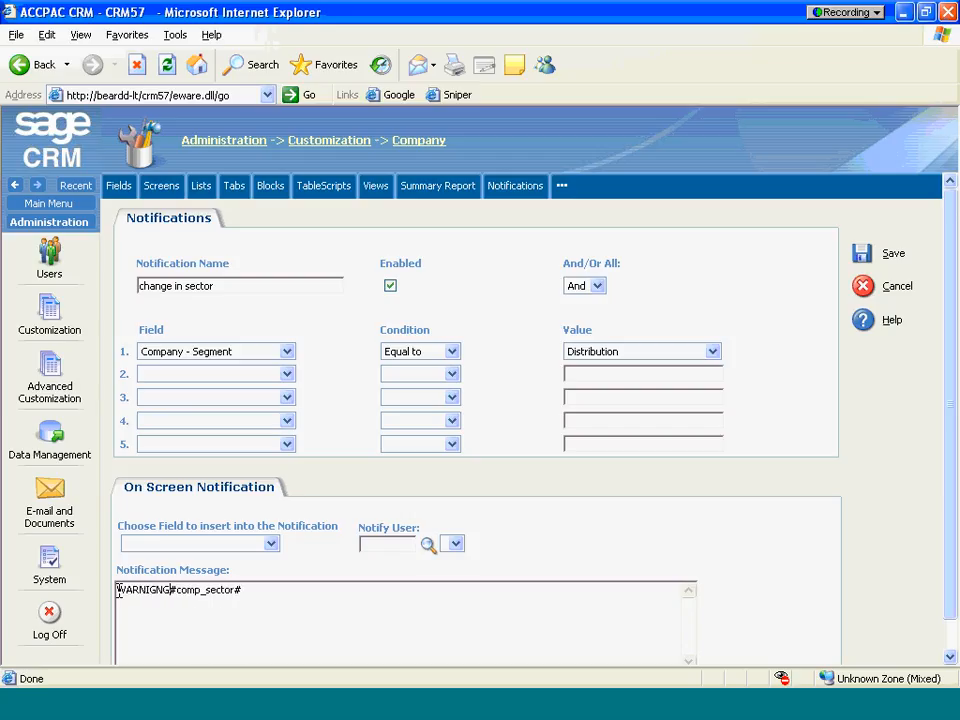
{"action": "type", "text": "NG:::  T"}
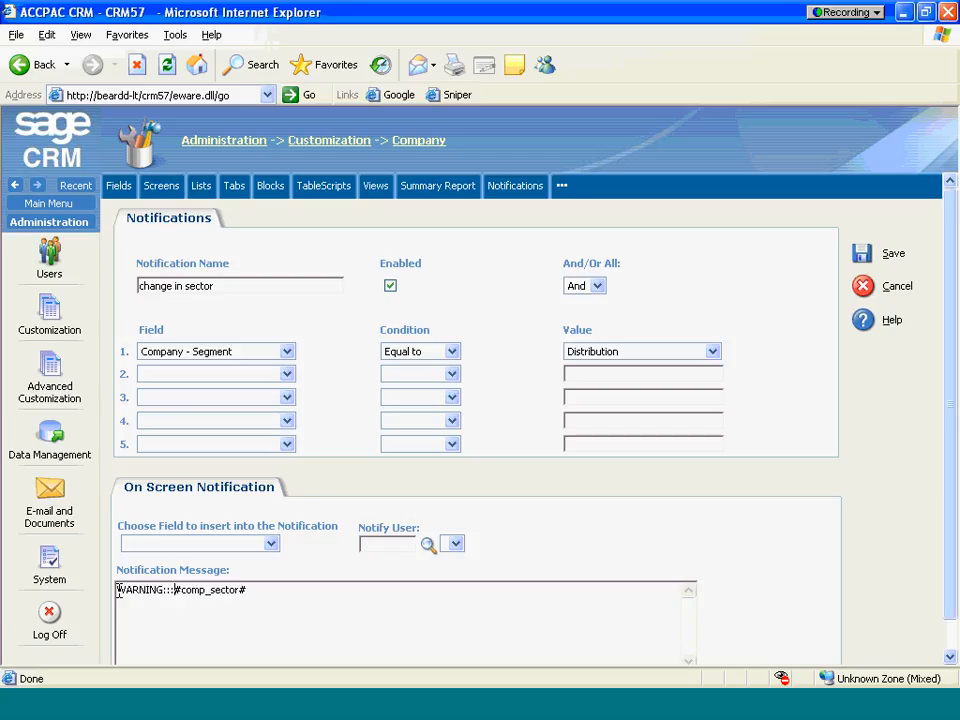
{"action": "type", "text": "his company h"}
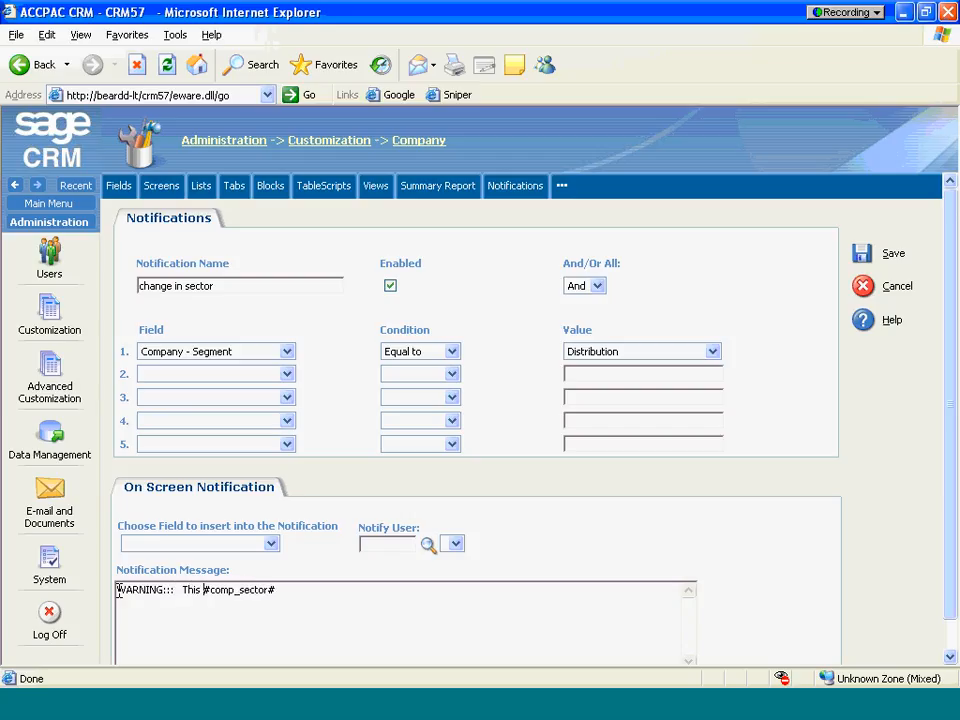
{"action": "type", "text": "as changed "}
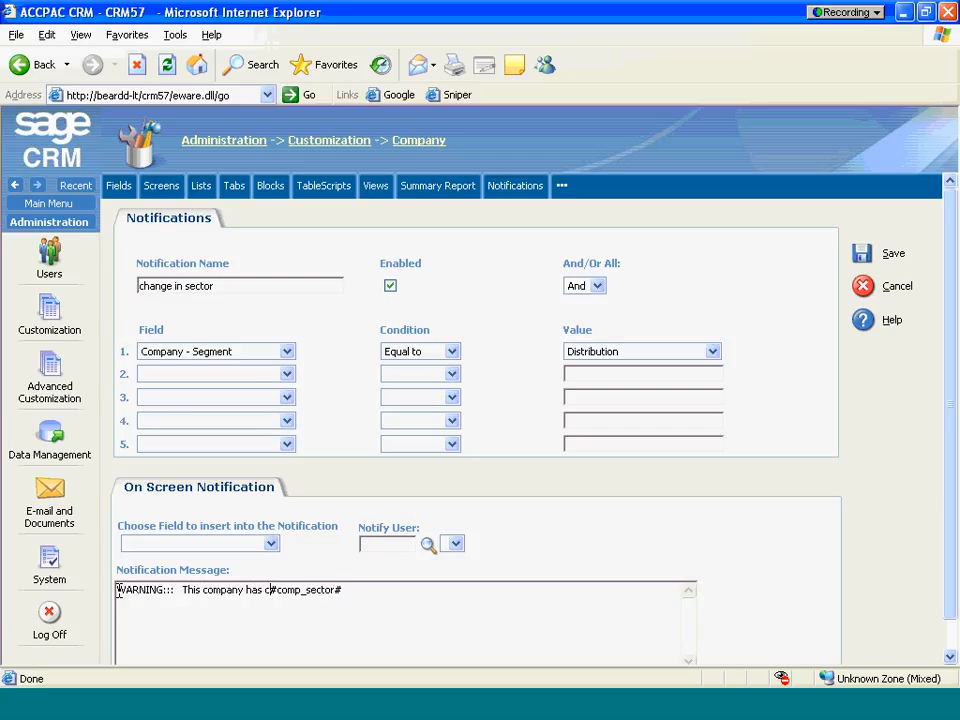
{"action": "type", "text": "it's sector to"}
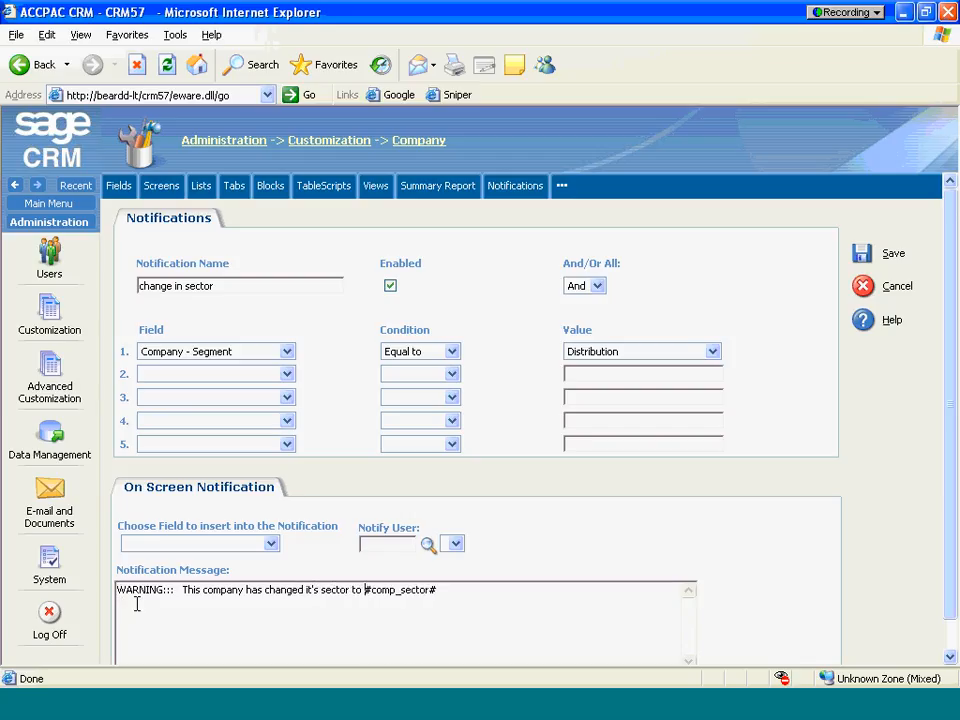
Insert the Company - Company Name field after "This company" in the notification message.
{"action": "left_click", "coordinate": [244, 590]}
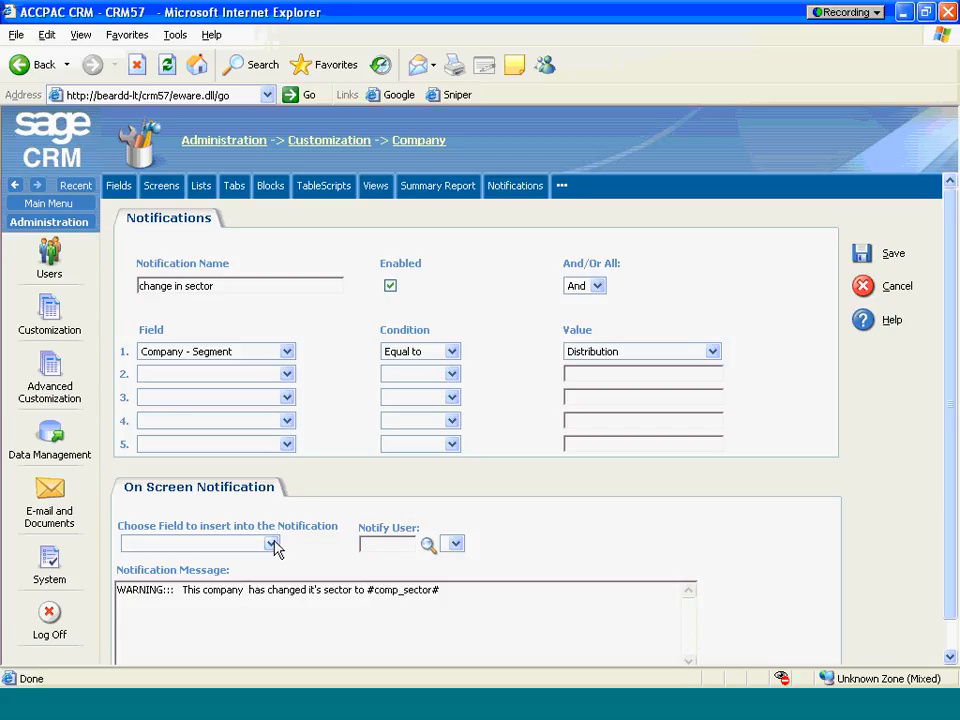
{"action": "left_click", "coordinate": [272, 543]}
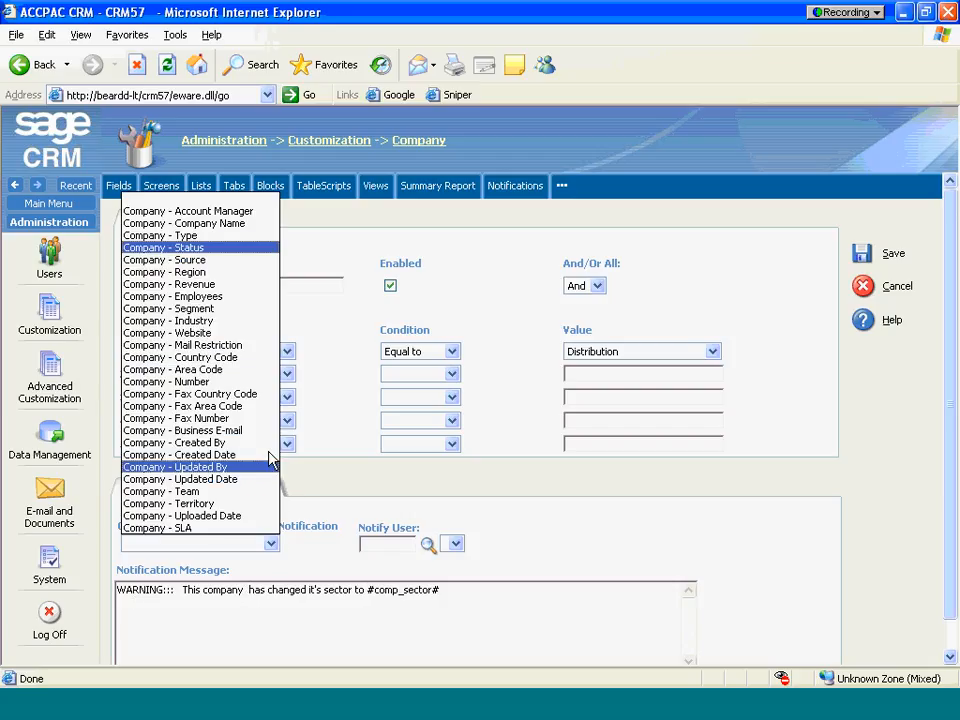
{"action": "left_click", "coordinate": [244, 224]}
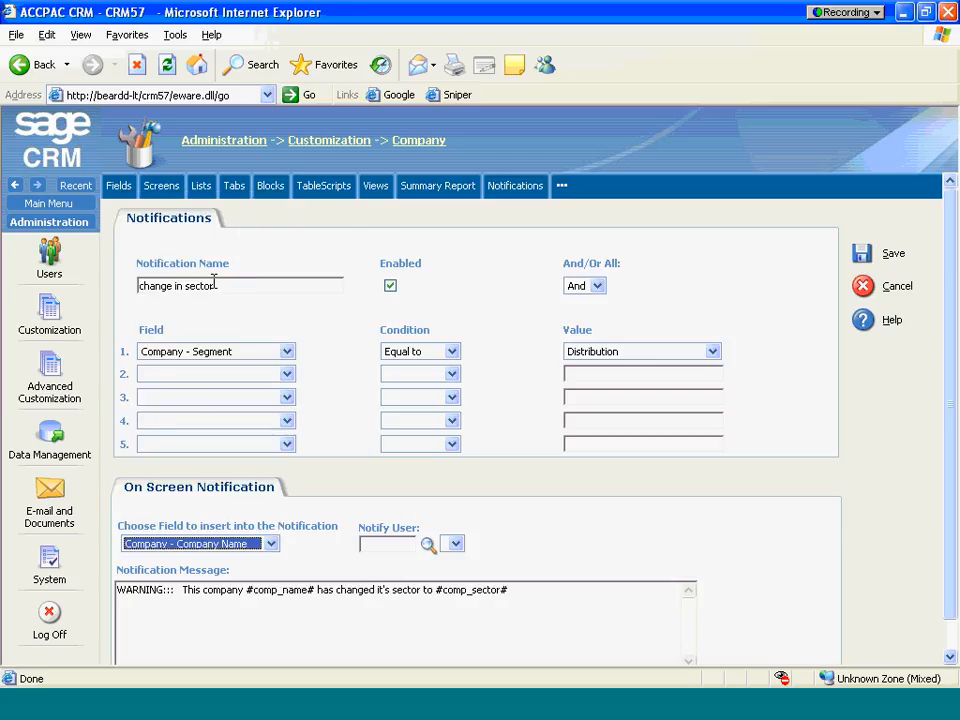
Rename the notification as "change in segment" and try to save it.
{"action": "key", "text": "BackSpace"}
{"action": "key", "text": "BackSpace"}
{"action": "key", "text": "BackSpace"}
{"action": "key", "text": "BackSpace"}
{"action": "key", "text": "BackSpace"}
{"action": "type", "text": "egment"}
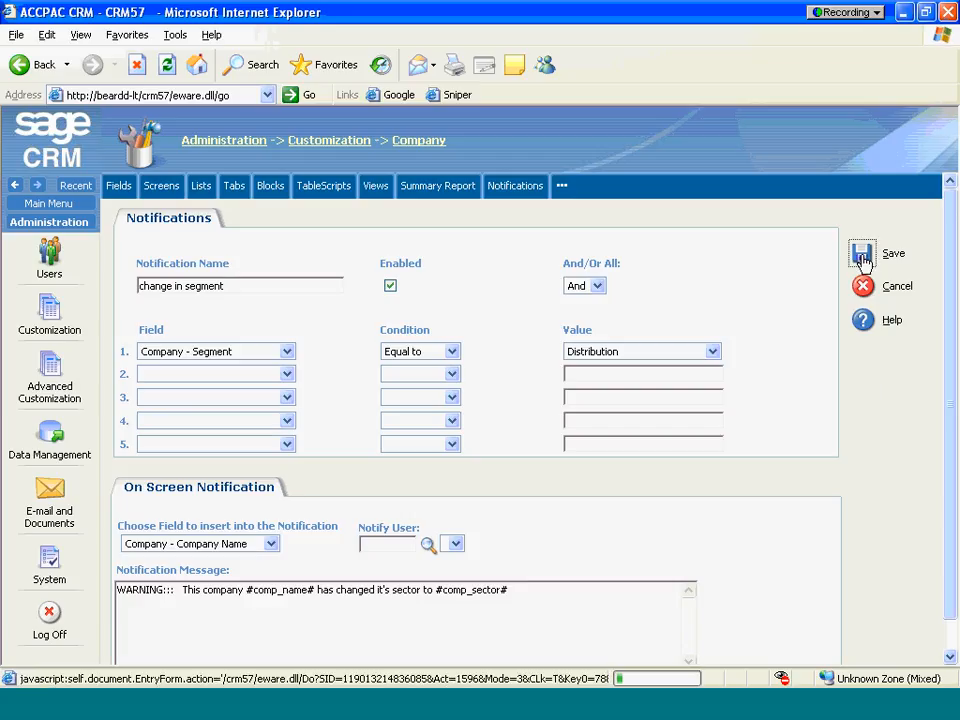
{"action": "left_click", "coordinate": [862, 256]}
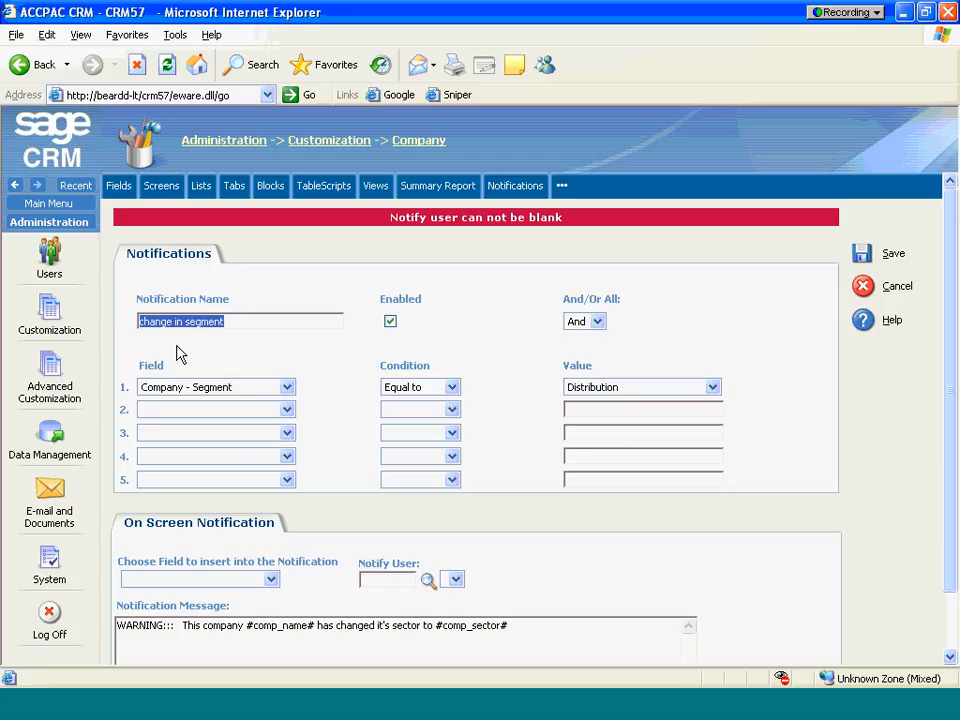
Log off and log on to the Enterprise Edition CRM on the browser's home page with the account password.
{"action": "mouse_move", "coordinate": [55, 376]}
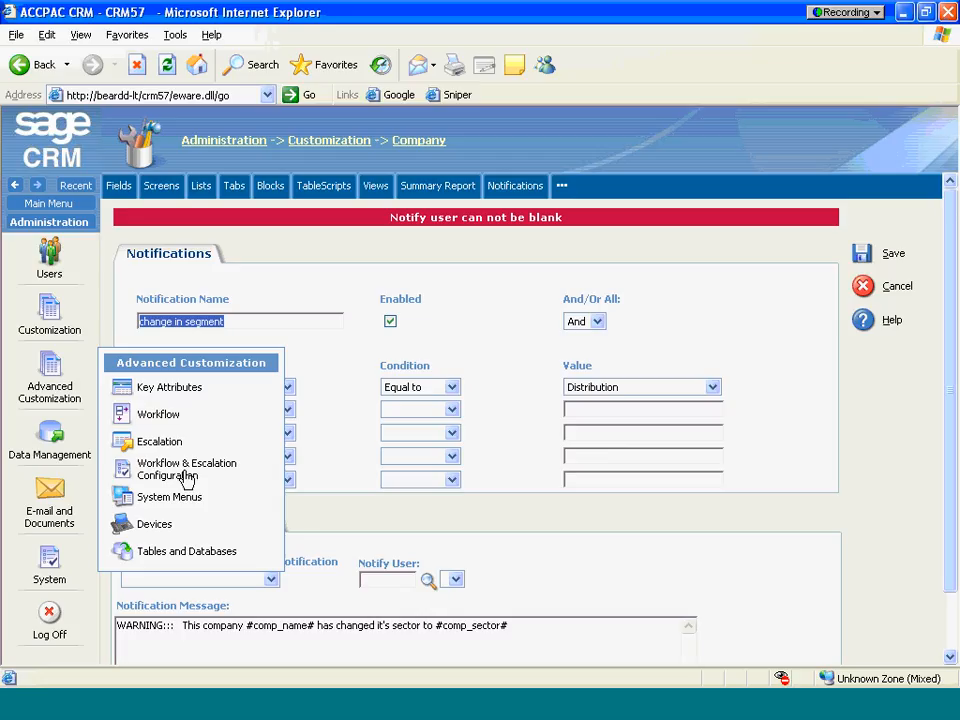
{"action": "left_click", "coordinate": [47, 628]}
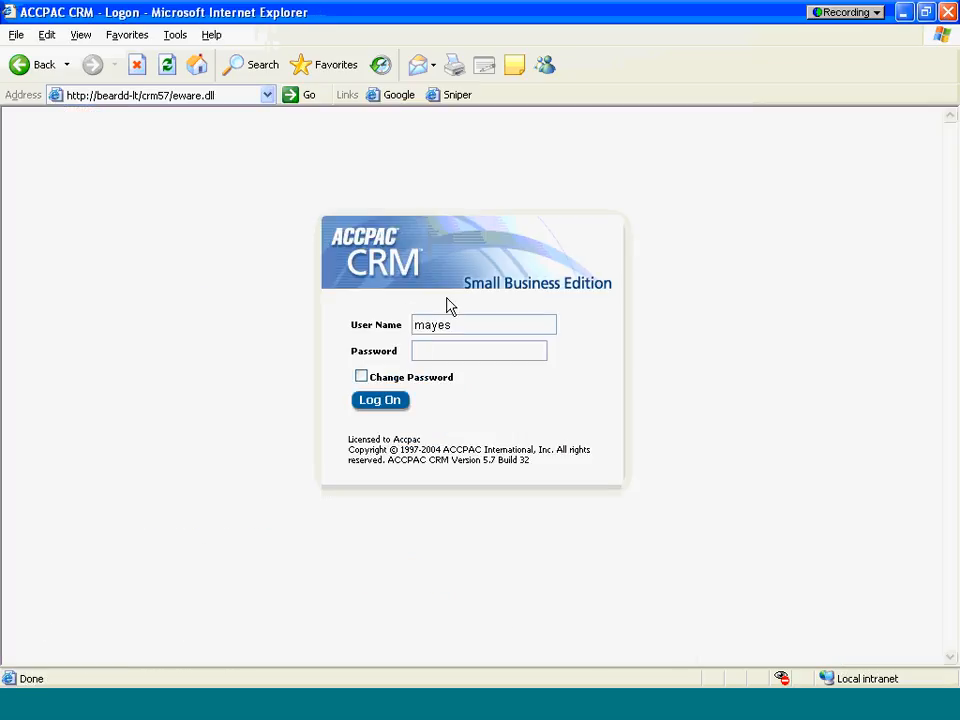
{"action": "left_click", "coordinate": [197, 64]}
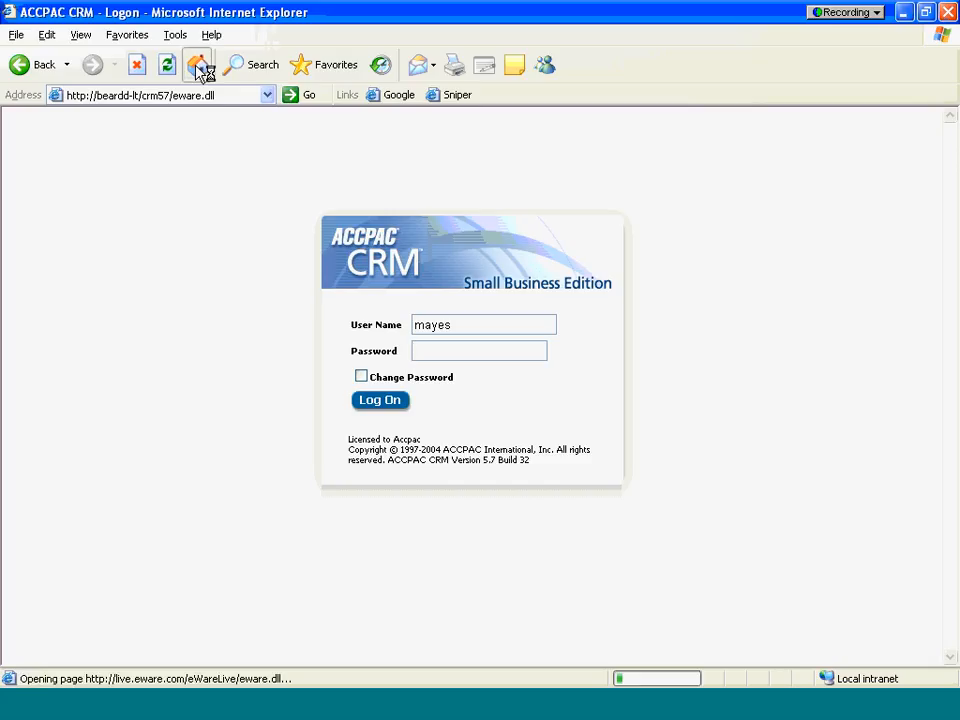
{"action": "type", "text": "*****"}
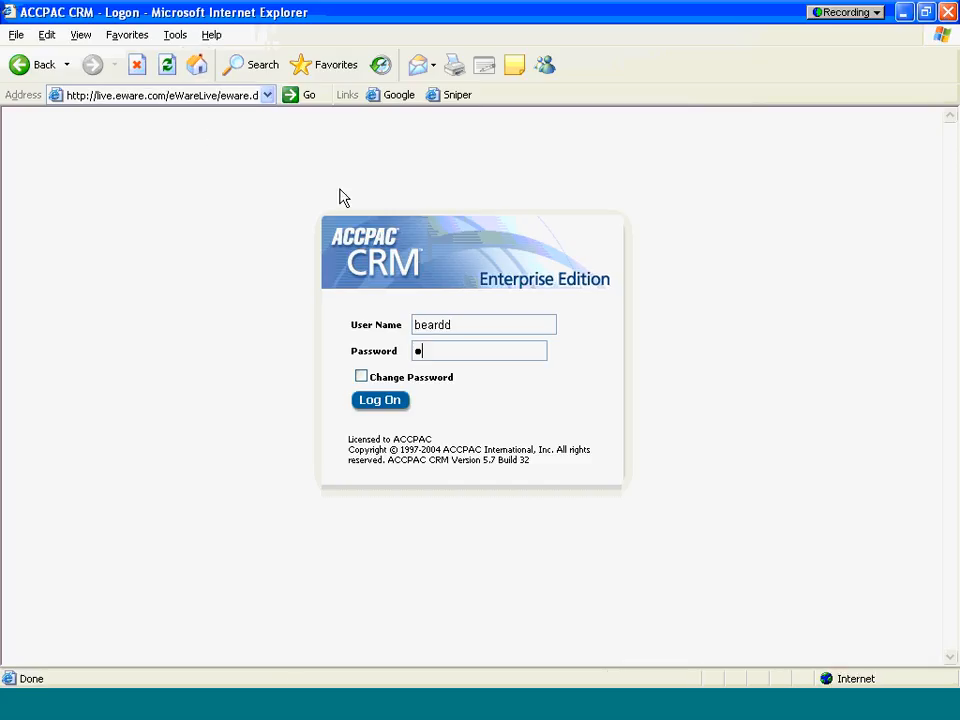
{"action": "type", "text": "*****"}
{"action": "key", "text": "Return"}
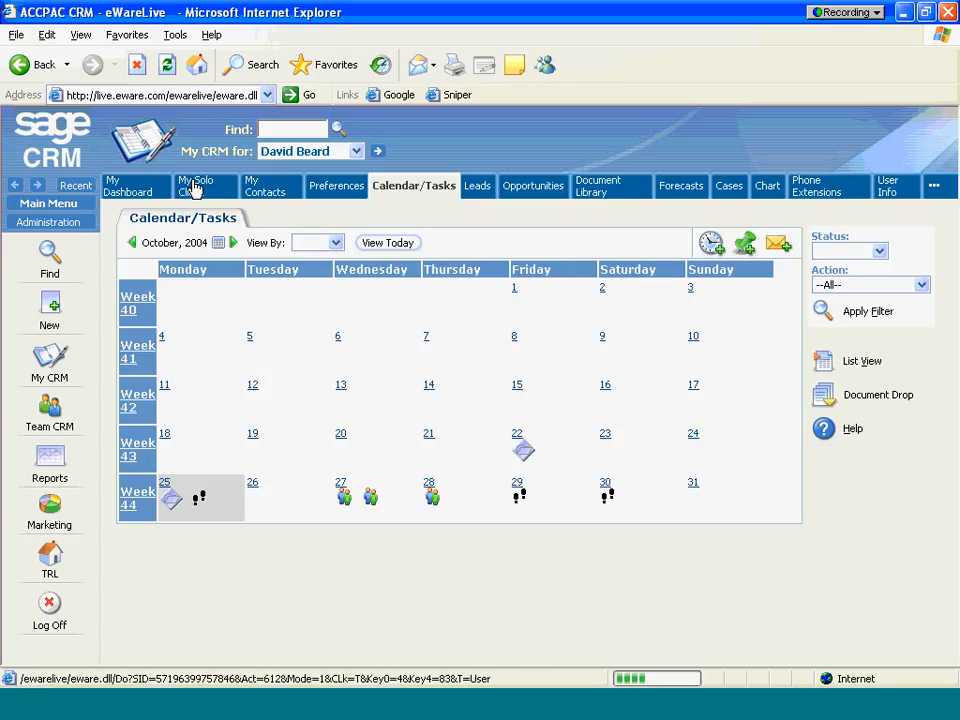
Review the data selected for the Solo client and start installing the Solo client.
{"action": "left_click", "coordinate": [195, 188]}
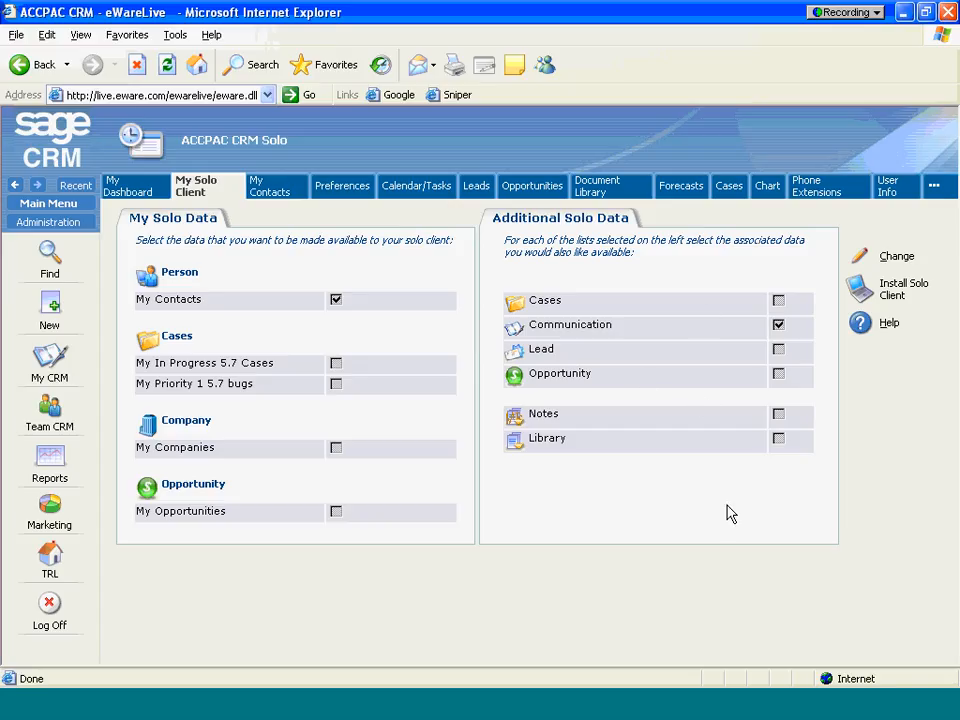
{"action": "left_click", "coordinate": [899, 298]}
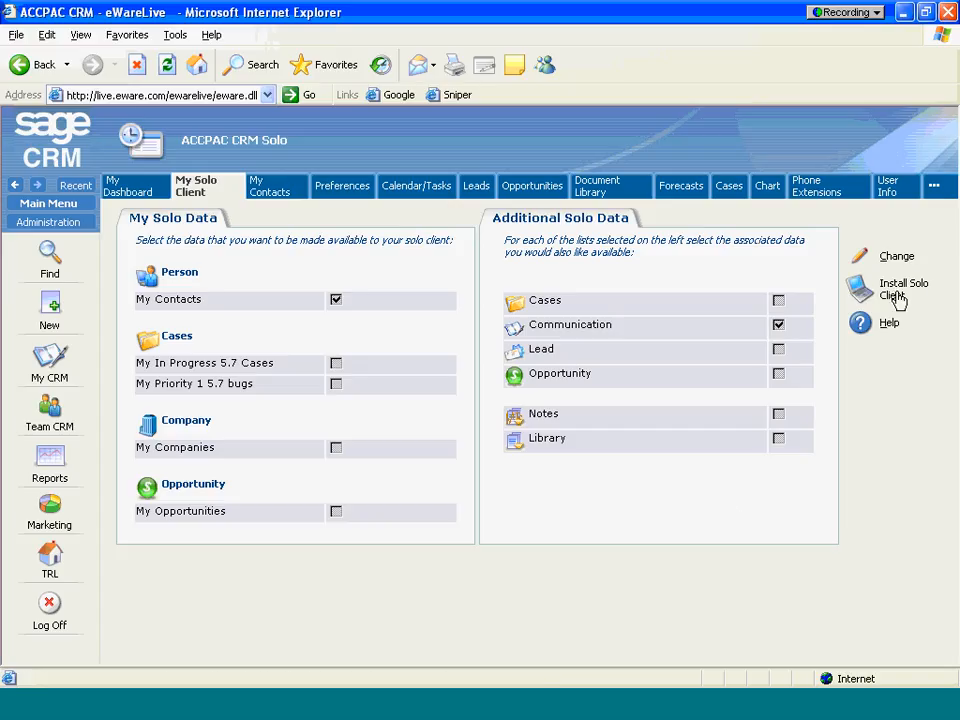